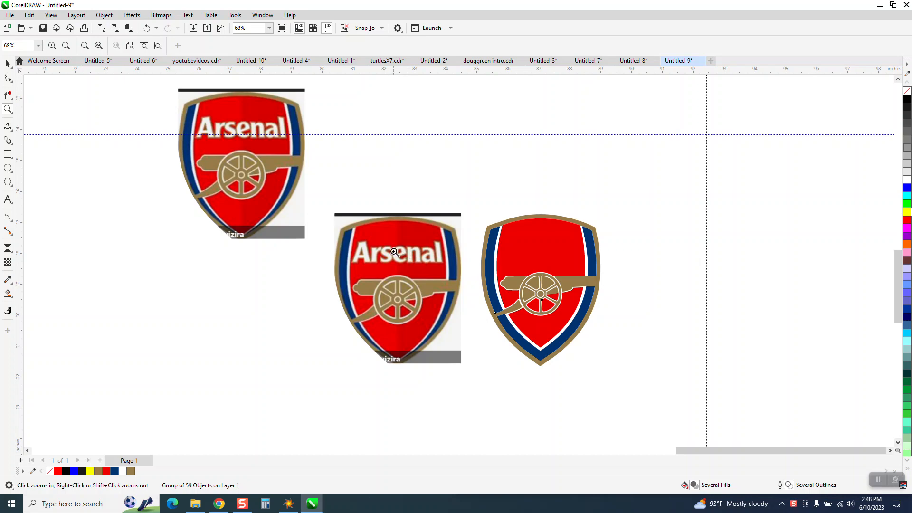
- Move the Arsenal bitmap to the other side of the vector shield and place a duplicate 5 inches further right and 5 inches up
{"action": "left_click_drag", "start_coordinate": [480, 228], "coordinate": [603, 265]}
{"action": "scroll", "coordinate": [353, 257], "scroll_direction": "down", "scroll_amount": 5}
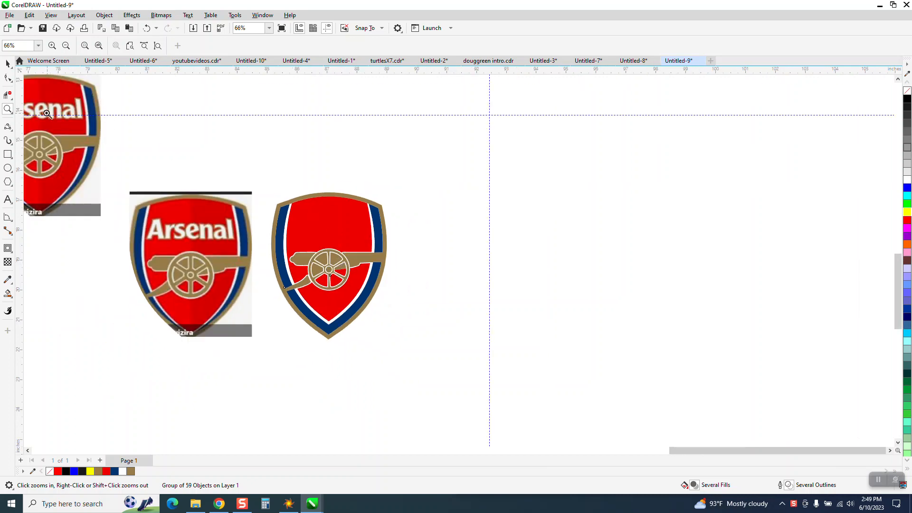
{"action": "left_click", "coordinate": [6, 63]}
{"action": "left_click_drag", "start_coordinate": [197, 279], "coordinate": [475, 281]}
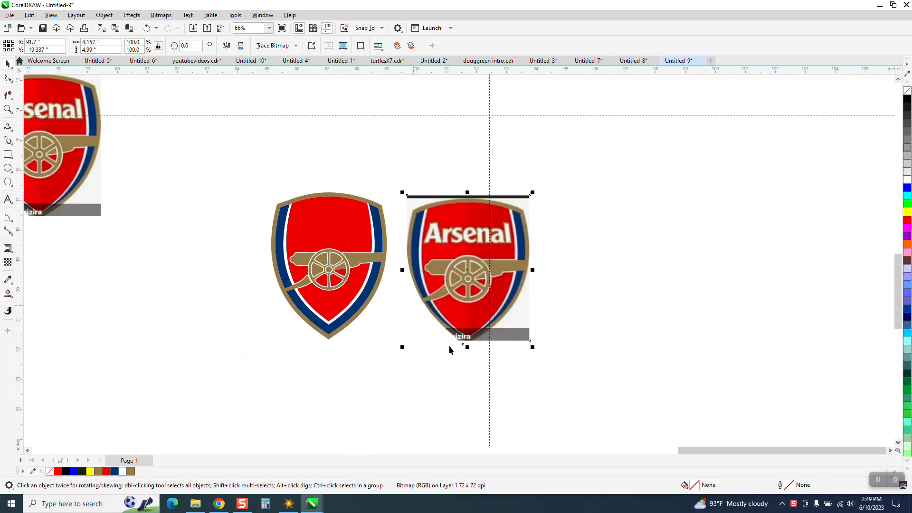
{"action": "key", "text": "ctrl+r"}
{"action": "key", "text": "Up"}
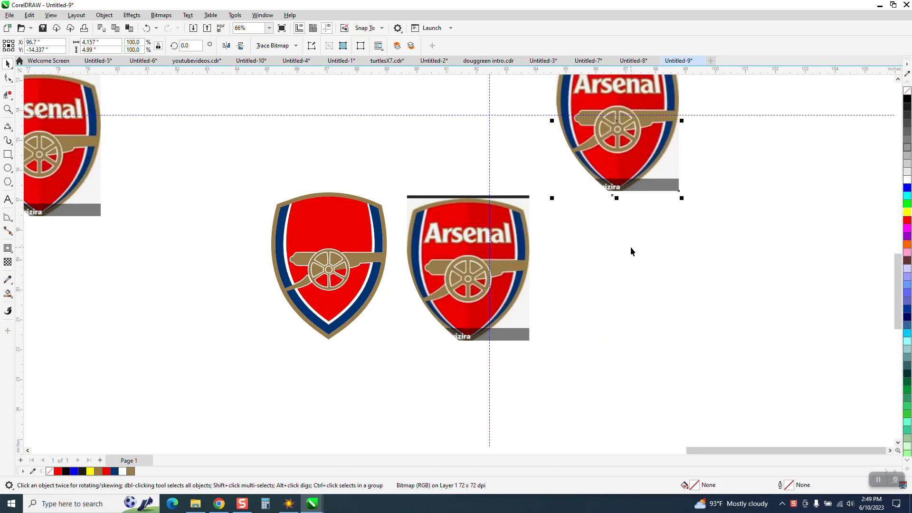
- Outline-trace the lower Arsenal bitmap with the Clipart image type and move the traced group to the right of the original
{"action": "left_click", "coordinate": [496, 284]}
{"action": "left_click", "coordinate": [297, 47]}
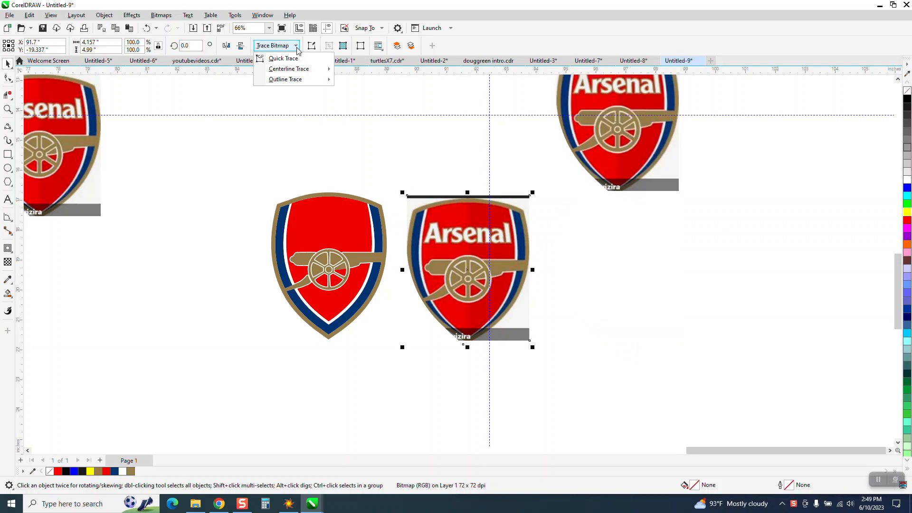
{"action": "mouse_move", "coordinate": [304, 80]}
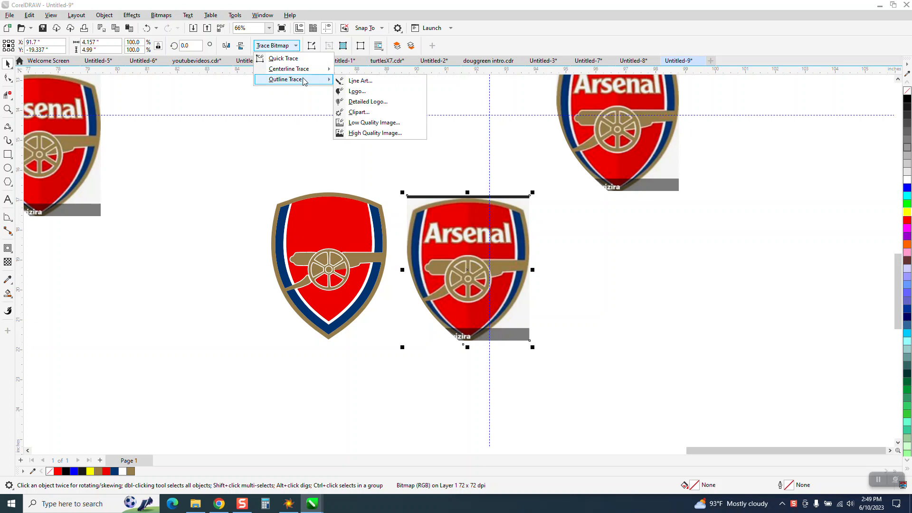
{"action": "left_click", "coordinate": [382, 113]}
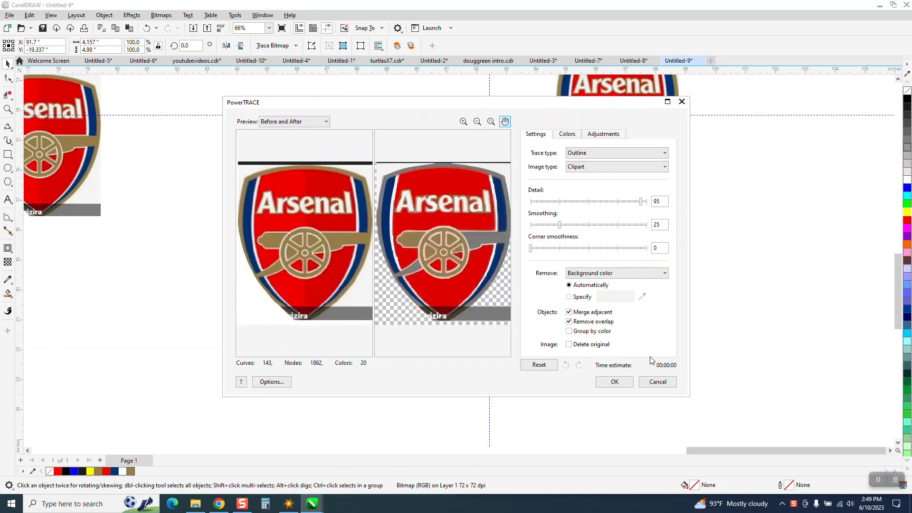
{"action": "left_click", "coordinate": [610, 382]}
{"action": "key", "text": "Right"}
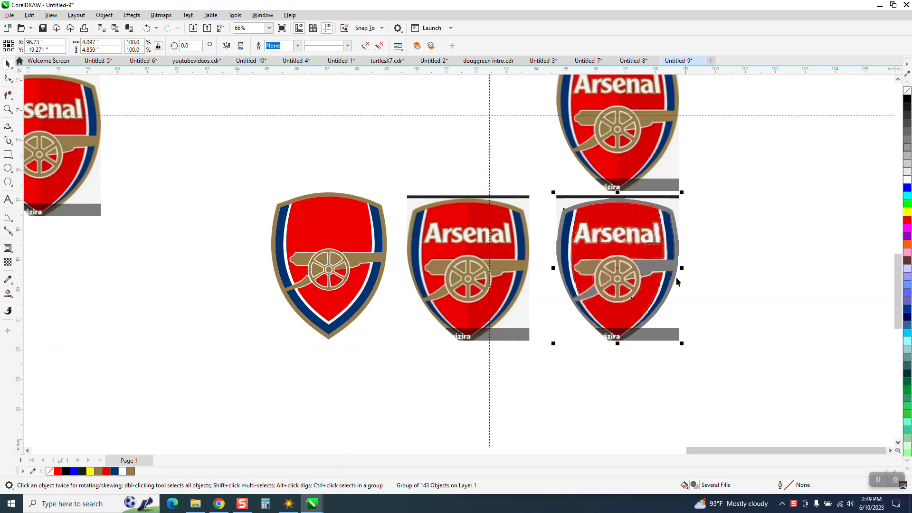
- Smart-fill the traced grey border with its cannon parts and the left barrel section in blue, moving each new shape right of the trace
{"action": "left_click", "coordinate": [7, 110]}
{"action": "left_click_drag", "start_coordinate": [525, 179], "coordinate": [790, 355]}
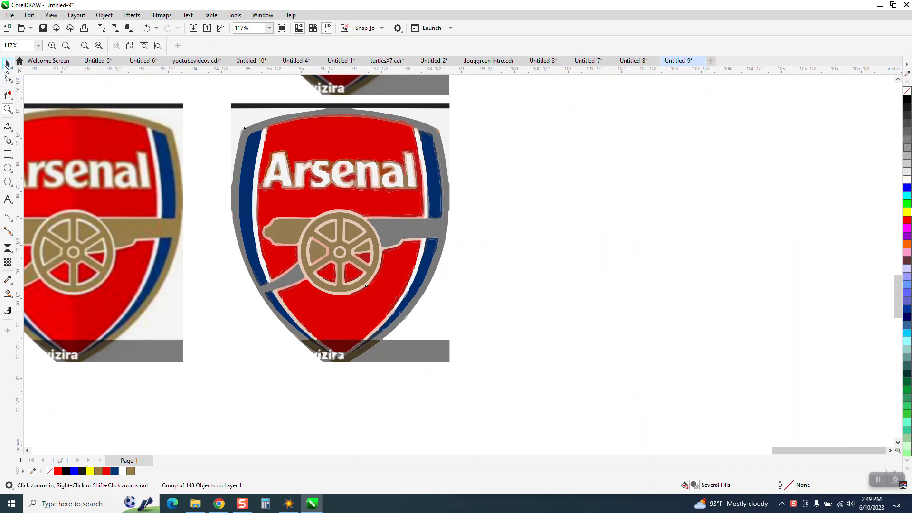
{"action": "left_click", "coordinate": [8, 293]}
{"action": "left_click", "coordinate": [385, 229]}
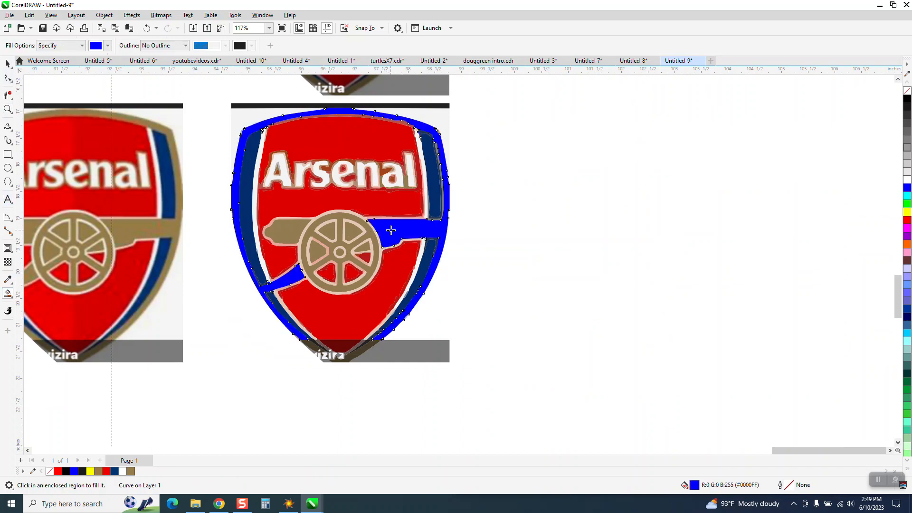
{"action": "key", "text": "Right"}
{"action": "left_click", "coordinate": [297, 231]}
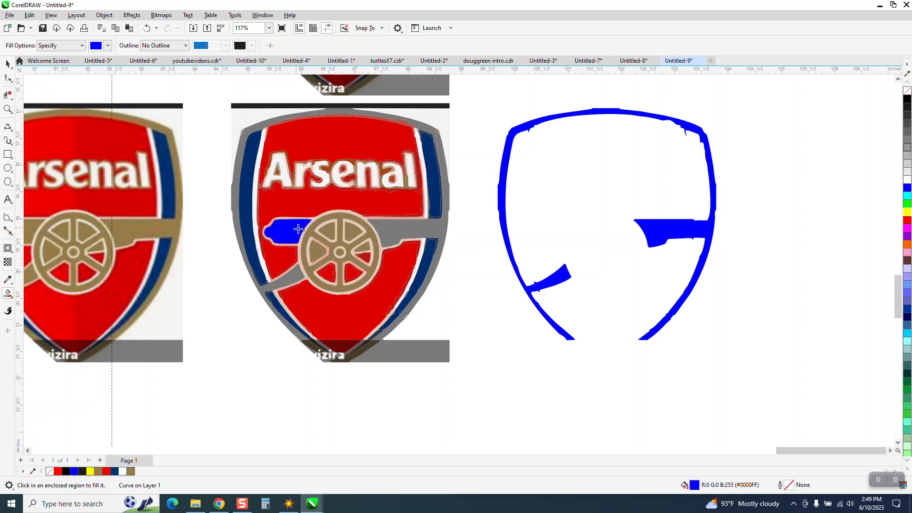
{"action": "key", "text": "Right"}
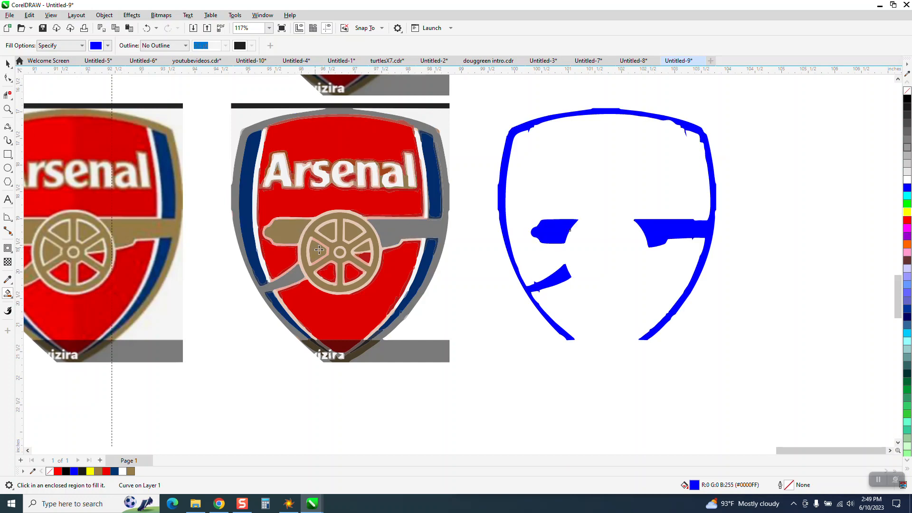
- Select both blue shapes, remove their fill and give them a black outline
{"action": "left_click", "coordinate": [8, 64]}
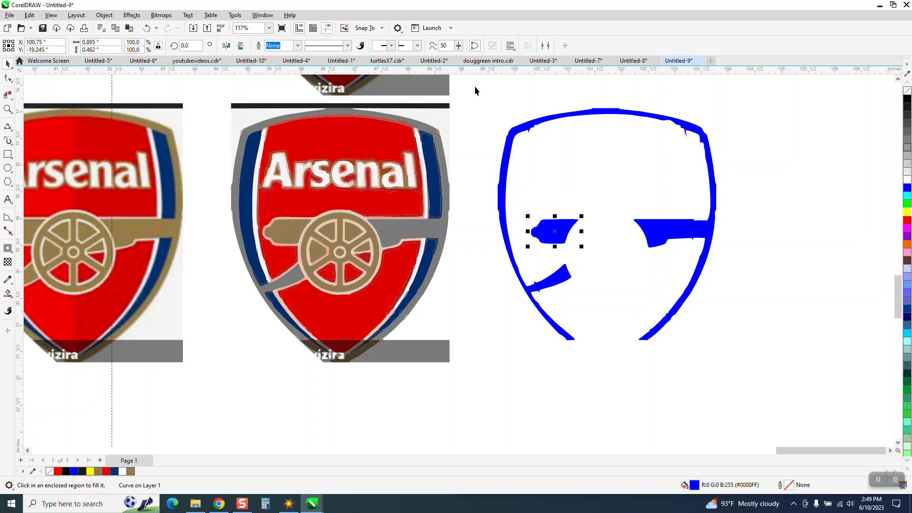
{"action": "left_click", "coordinate": [8, 109]}
{"action": "left_click_drag", "start_coordinate": [646, 102], "coordinate": [731, 164]}
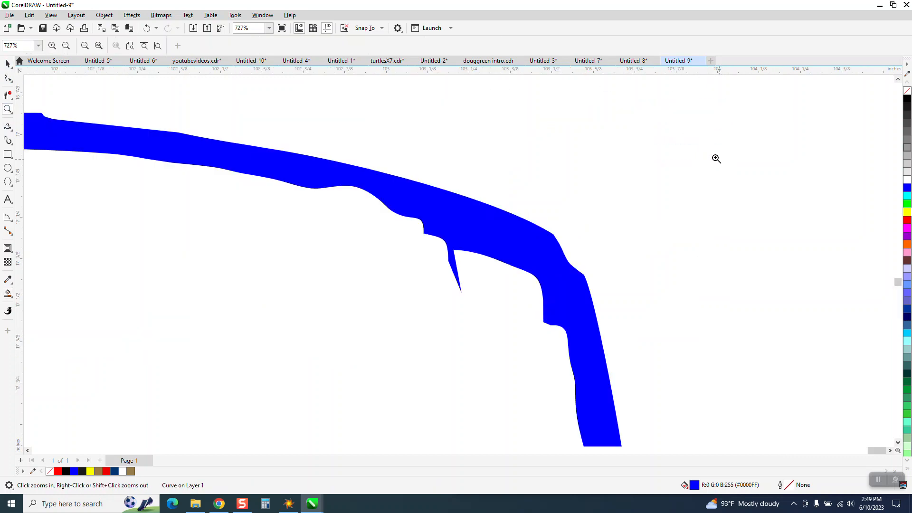
{"action": "scroll", "coordinate": [475, 105], "scroll_direction": "down", "scroll_amount": 2}
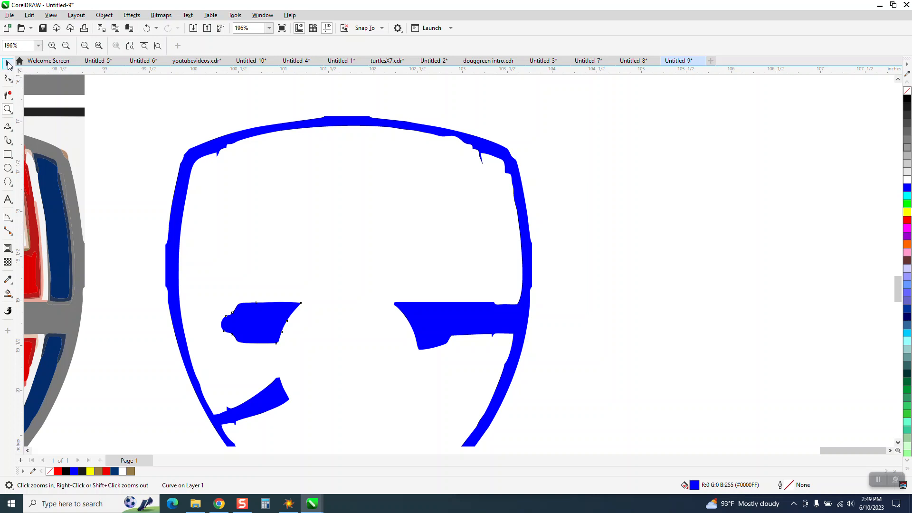
{"action": "scroll", "coordinate": [508, 130], "scroll_direction": "down", "scroll_amount": 1}
{"action": "left_click_drag", "start_coordinate": [432, 409], "coordinate": [578, 411]}
{"action": "left_click", "coordinate": [907, 91]}
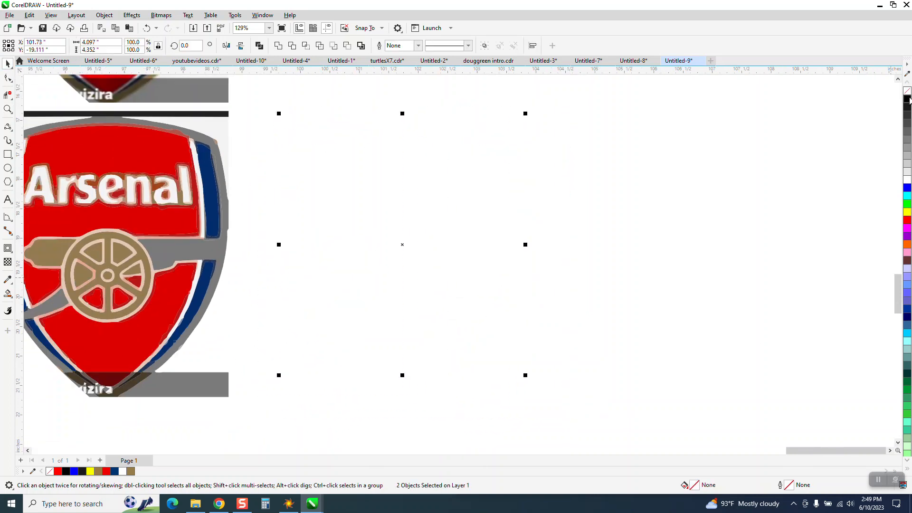
{"action": "right_click", "coordinate": [908, 99]}
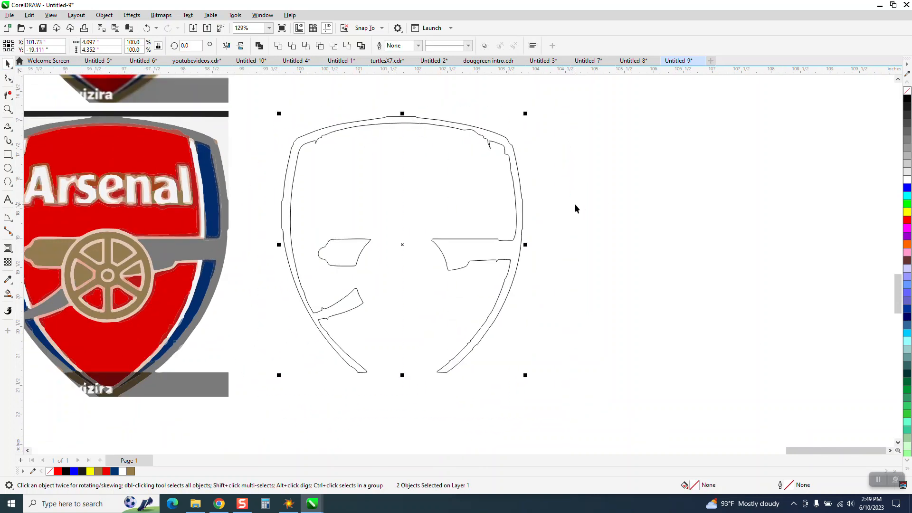
- Clean up the right barrel section by straightening its upper edge up to the shield border and deleting the stray notch nodes on its lower edge
{"action": "left_click", "coordinate": [8, 108]}
{"action": "left_click_drag", "start_coordinate": [643, 302], "coordinate": [636, 300]}
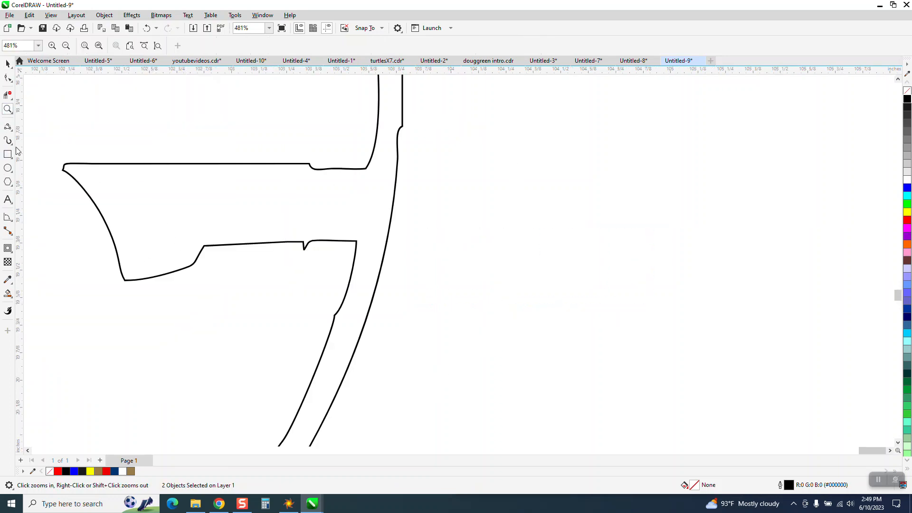
{"action": "left_click", "coordinate": [8, 78]}
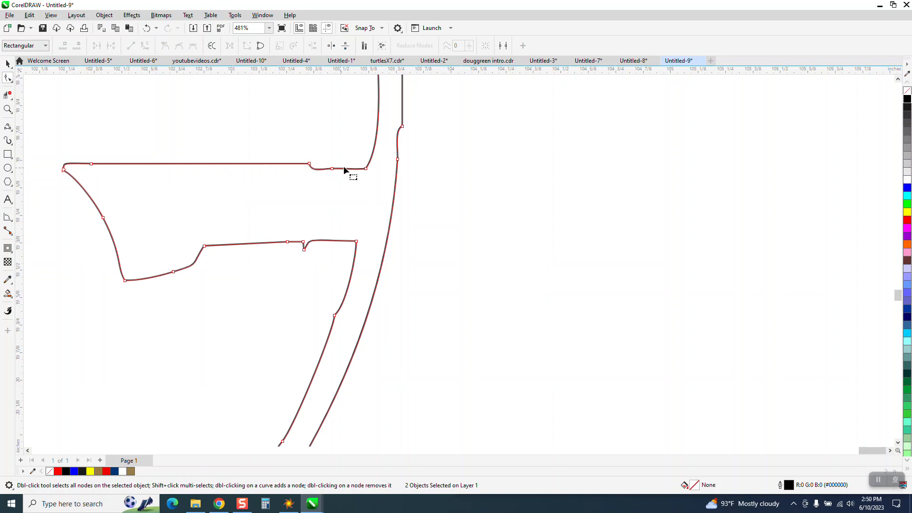
{"action": "double_click", "coordinate": [332, 171]}
{"action": "left_click_drag", "start_coordinate": [372, 175], "coordinate": [369, 173]}
{"action": "right_click", "coordinate": [367, 170]}
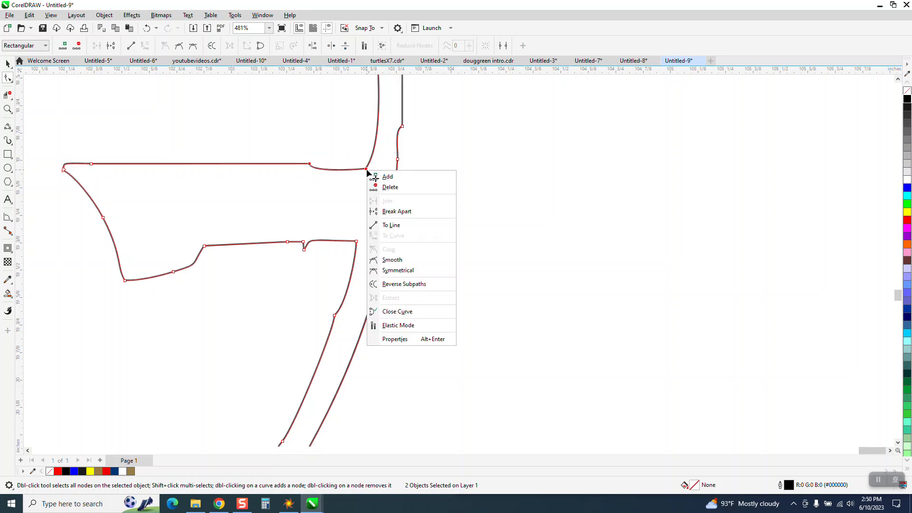
{"action": "left_click", "coordinate": [402, 226]}
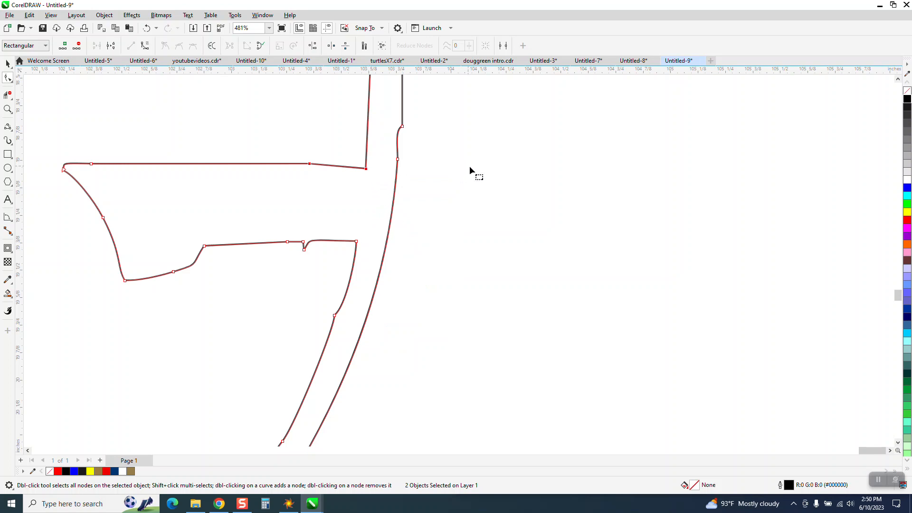
{"action": "left_click", "coordinate": [366, 168]}
{"action": "left_click_drag", "start_coordinate": [366, 168], "coordinate": [370, 163]}
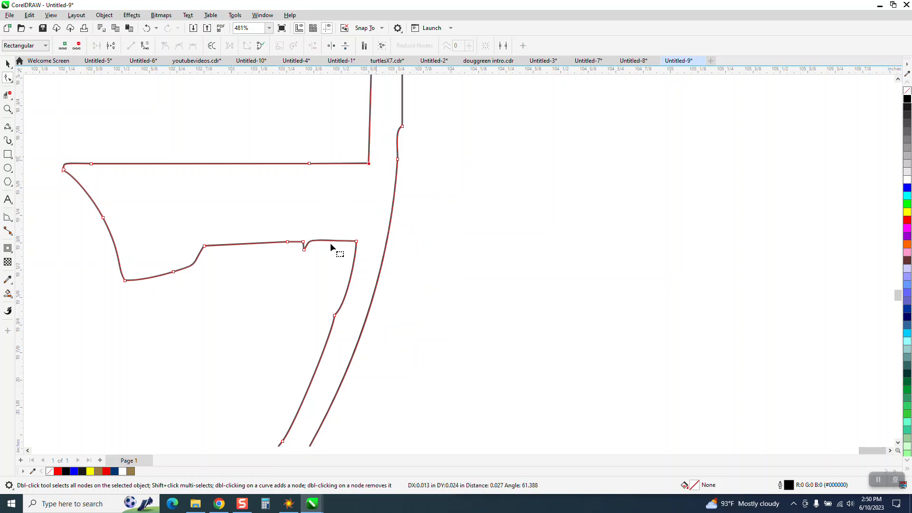
{"action": "left_click_drag", "start_coordinate": [269, 235], "coordinate": [302, 253]}
{"action": "key", "text": "Delete"}
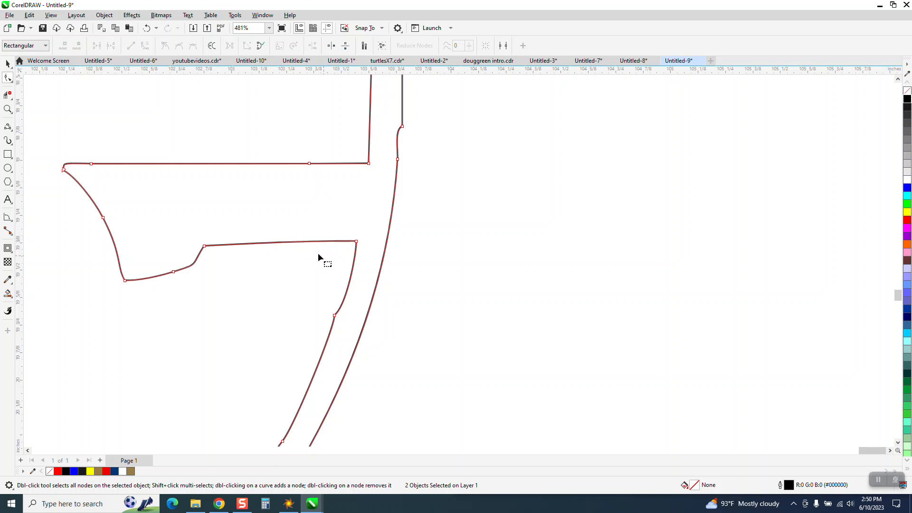
- Draw a 3-point curve closing the right barrel section's open end between its two corners at the shield border
{"action": "left_click", "coordinate": [8, 127]}
{"action": "left_click_drag", "start_coordinate": [371, 179], "coordinate": [357, 241]}
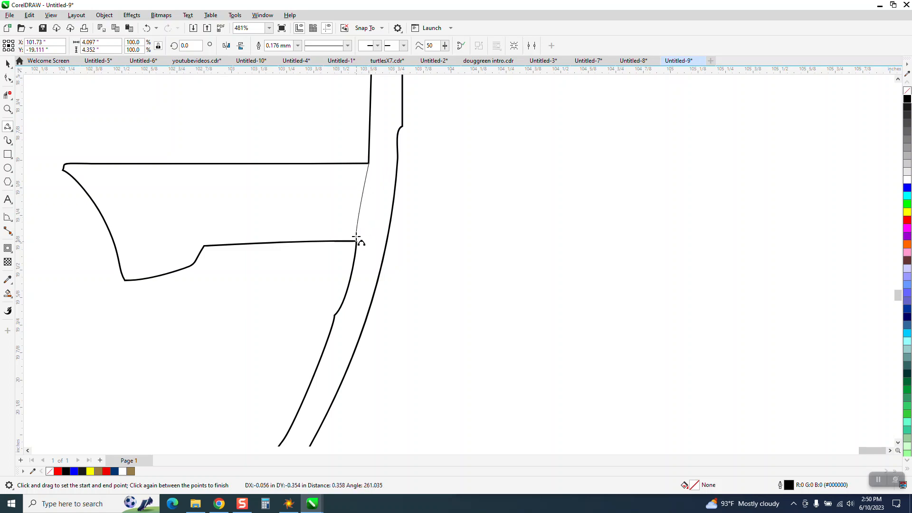
{"action": "left_click", "coordinate": [361, 232]}
- Draw a 3-point curve closing the open end of the cannon's lower-left trail where it meets the shield border
{"action": "scroll", "coordinate": [368, 232], "scroll_direction": "down", "scroll_amount": 3}
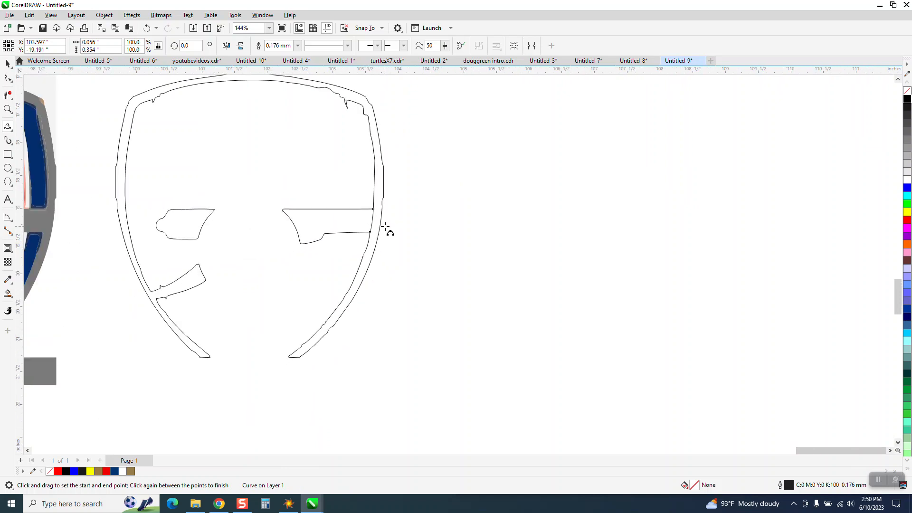
{"action": "key", "text": "z"}
{"action": "left_click_drag", "start_coordinate": [279, 310], "coordinate": [280, 312]}
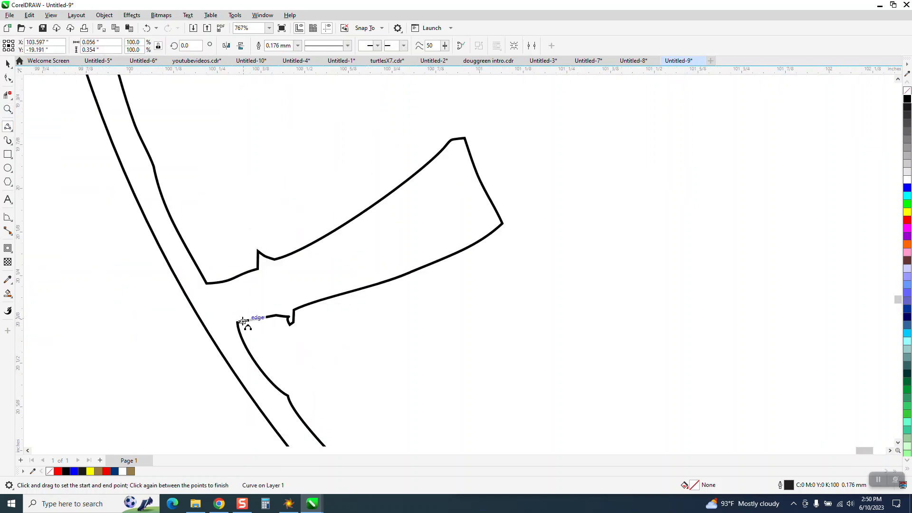
{"action": "left_click_drag", "start_coordinate": [238, 322], "coordinate": [207, 283]}
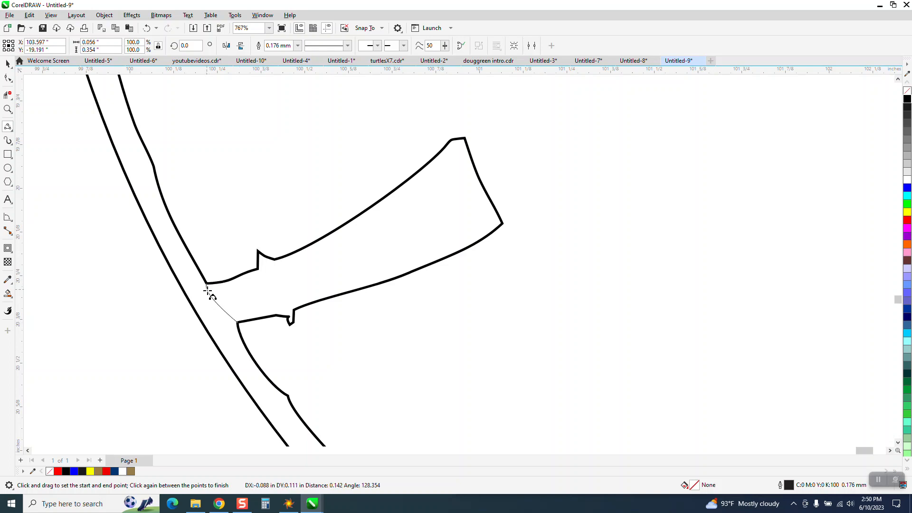
{"action": "left_click", "coordinate": [215, 298]}
- Delete the stray nodes on the cannon trail's upper and lower edges to remove the notches near the shield border
{"action": "left_click", "coordinate": [8, 78]}
{"action": "left_click", "coordinate": [258, 253]}
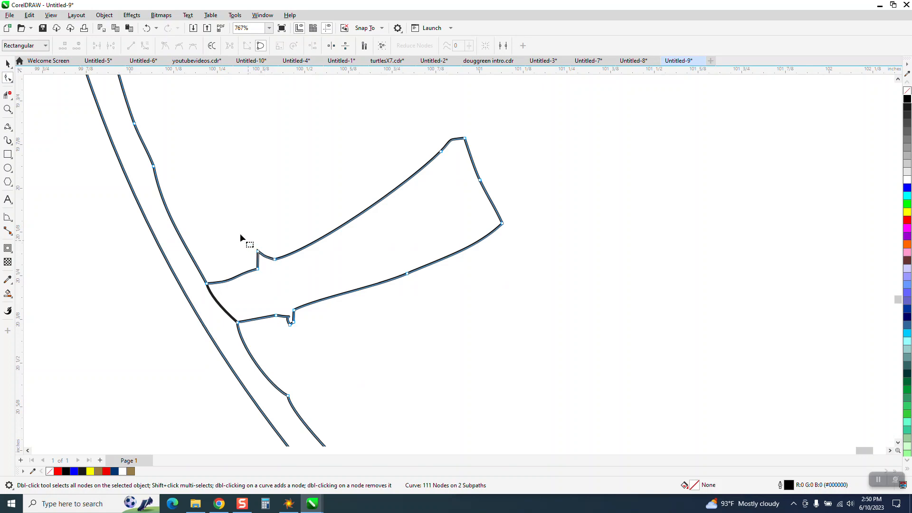
{"action": "left_click_drag", "start_coordinate": [286, 268], "coordinate": [286, 269]}
{"action": "key", "text": "Delete"}
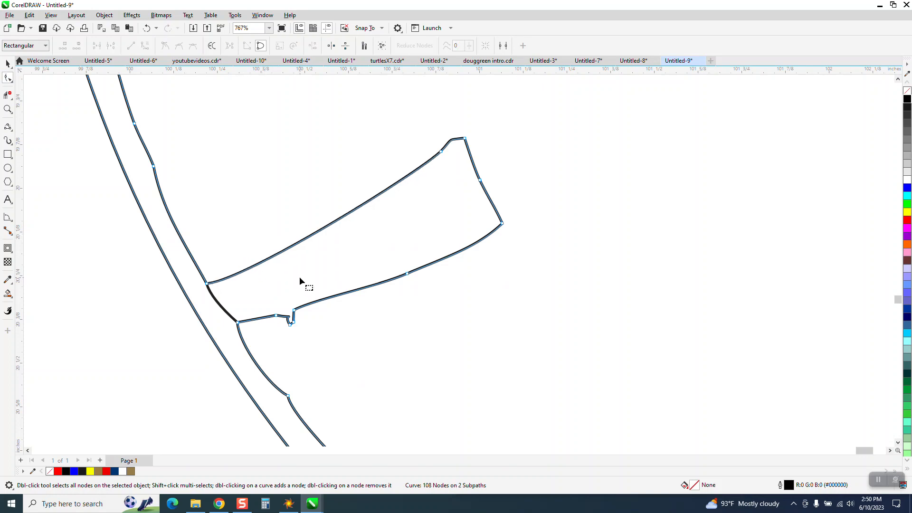
{"action": "left_click_drag", "start_coordinate": [267, 349], "coordinate": [270, 340]}
{"action": "key", "text": "Delete"}
{"action": "scroll", "coordinate": [271, 338], "scroll_direction": "down", "scroll_amount": 5}
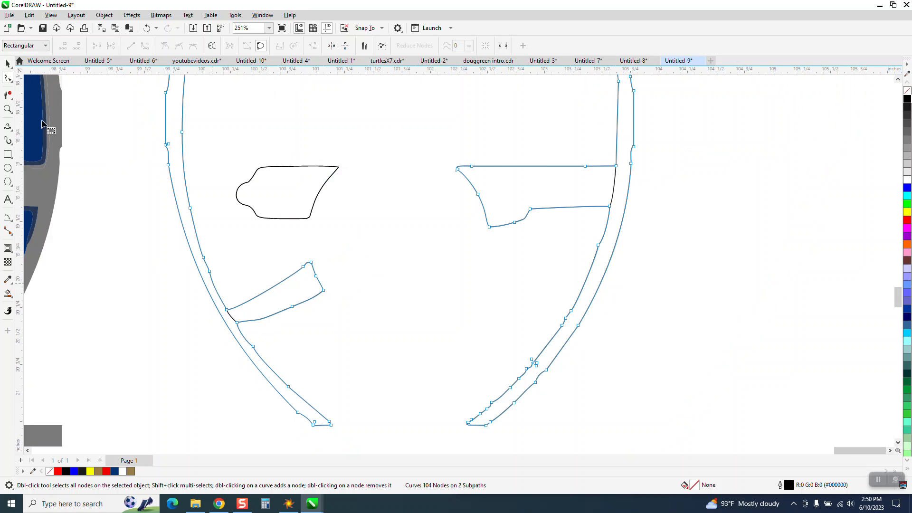
- Delete the shield border segments with Virtual Segment Delete, keeping only the three cannon pieces
{"action": "left_click", "coordinate": [7, 95]}
{"action": "left_click_drag", "start_coordinate": [136, 144], "coordinate": [220, 147]}
{"action": "left_click_drag", "start_coordinate": [525, 301], "coordinate": [754, 299]}
{"action": "left_click_drag", "start_coordinate": [515, 349], "coordinate": [590, 383]}
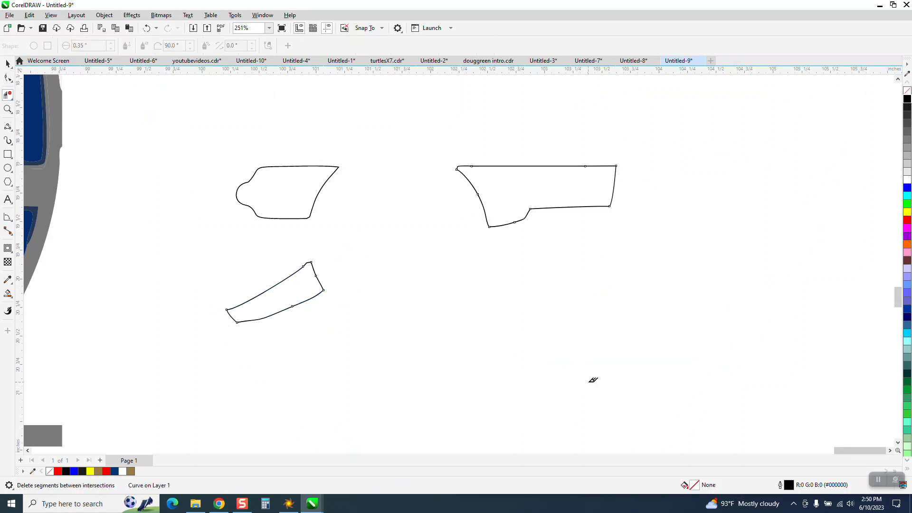
- Try to move the outlines of the right barrel section and trail downward, and undo the move
{"action": "scroll", "coordinate": [208, 196], "scroll_direction": "down", "scroll_amount": 2}
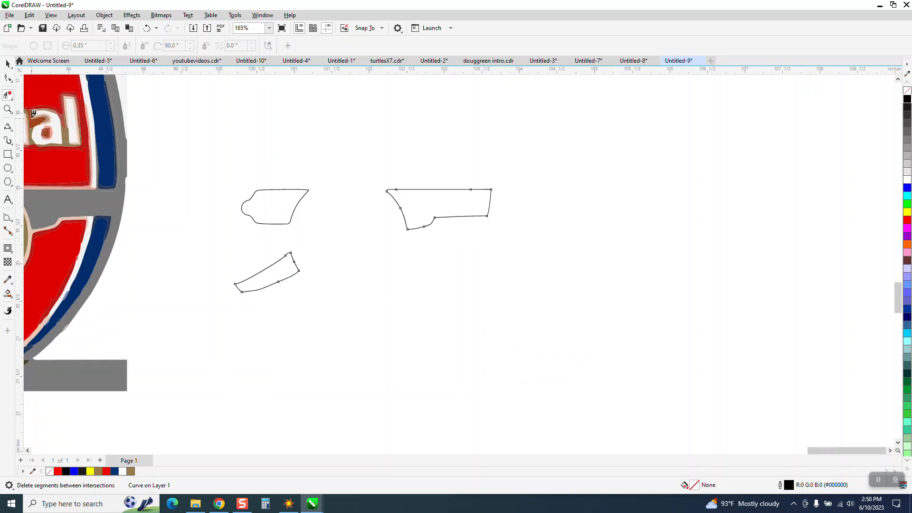
{"action": "left_click", "coordinate": [7, 63]}
{"action": "key", "text": "space"}
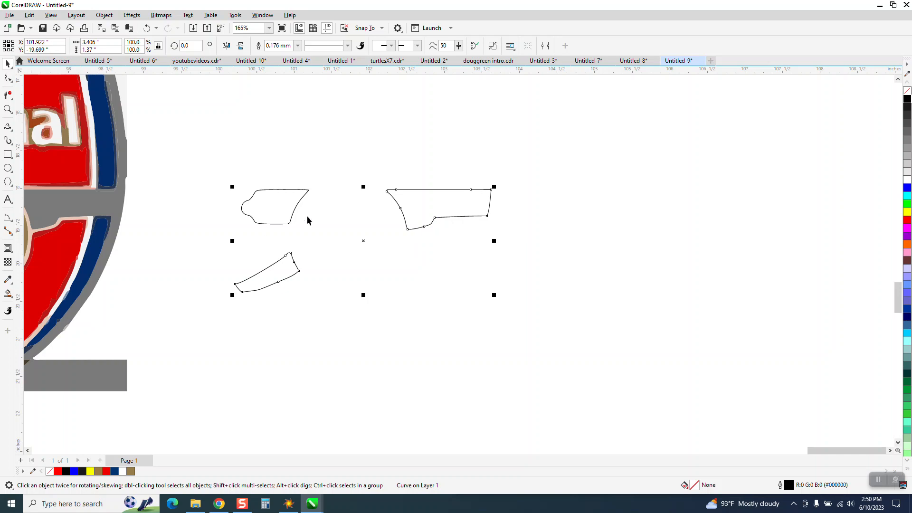
{"action": "left_click_drag", "start_coordinate": [469, 190], "coordinate": [474, 241]}
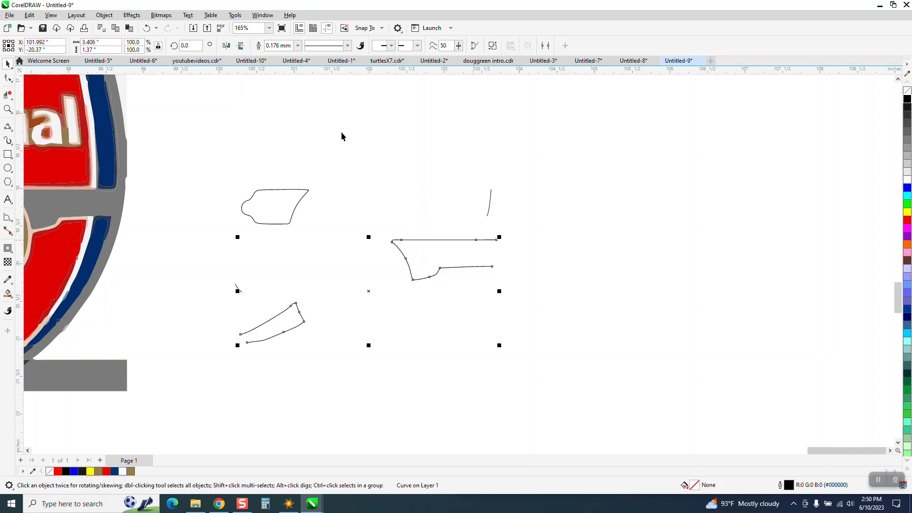
{"action": "left_click", "coordinate": [147, 28]}
- Smart-fill the rear barrel section, front barrel section and trail in blue, shifting each filled copy 5 inches to the right
{"action": "left_click", "coordinate": [6, 279]}
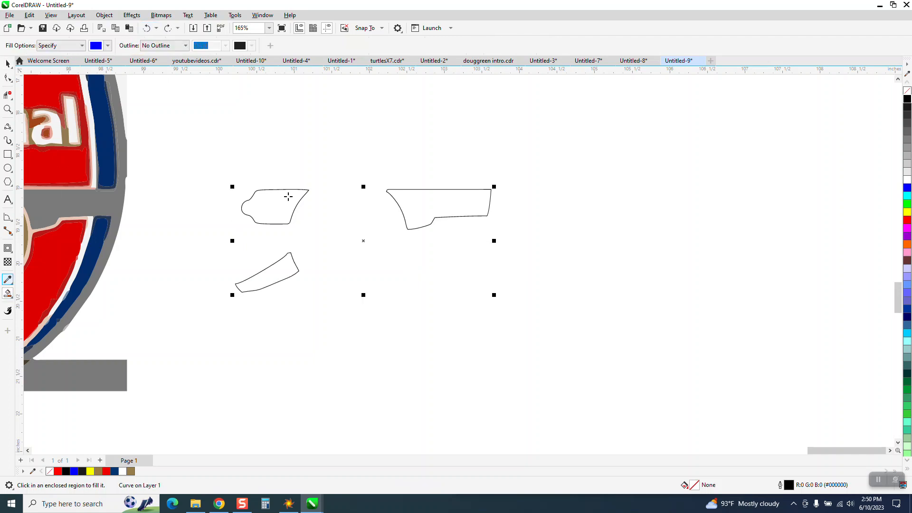
{"action": "left_click", "coordinate": [293, 197]}
{"action": "key", "text": "Right"}
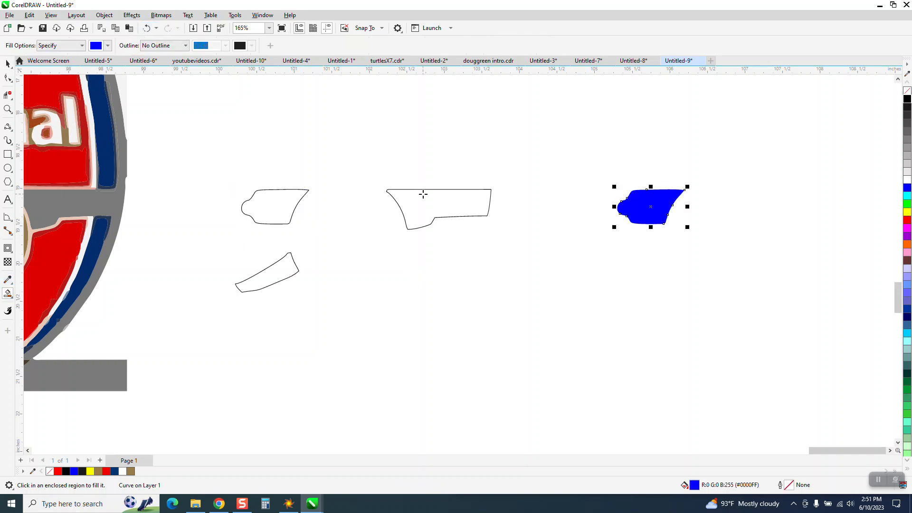
{"action": "left_click", "coordinate": [422, 198]}
{"action": "key", "text": "Right"}
{"action": "left_click", "coordinate": [275, 265]}
{"action": "key", "text": "Right"}
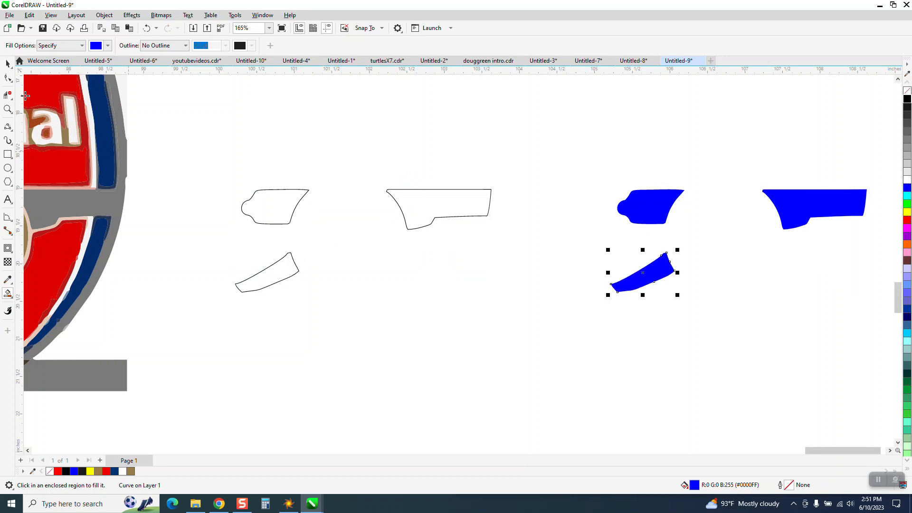
- Delete the original outlines of the three cannon pieces, keeping only the blue filled copies
{"action": "left_click", "coordinate": [7, 63]}
{"action": "left_click_drag", "start_coordinate": [210, 179], "coordinate": [282, 267]}
{"action": "left_click_drag", "start_coordinate": [508, 306], "coordinate": [508, 306]}
{"action": "key", "text": "Delete"}
- Change the three blue cannon pieces to black outlines without fill and shift them 5 inches back toward the crest
{"action": "left_click_drag", "start_coordinate": [739, 281], "coordinate": [869, 326]}
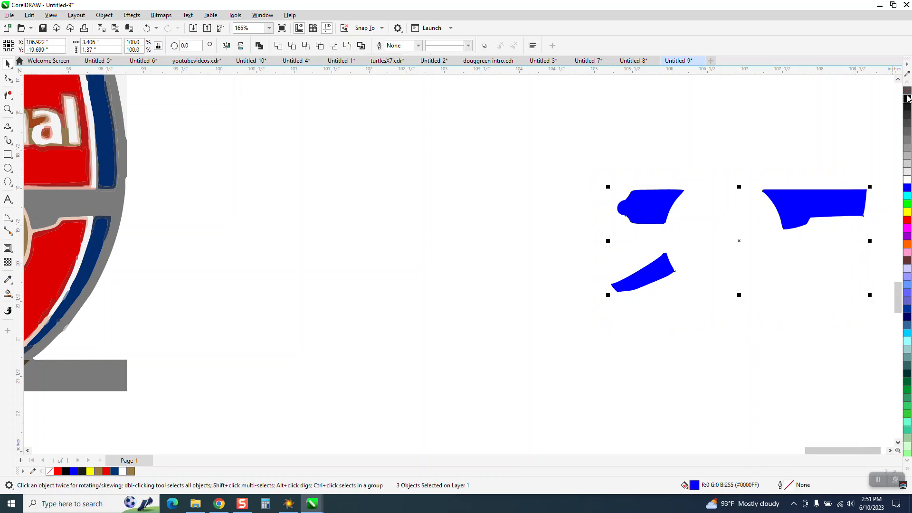
{"action": "left_click", "coordinate": [907, 90]}
{"action": "right_click", "coordinate": [908, 98]}
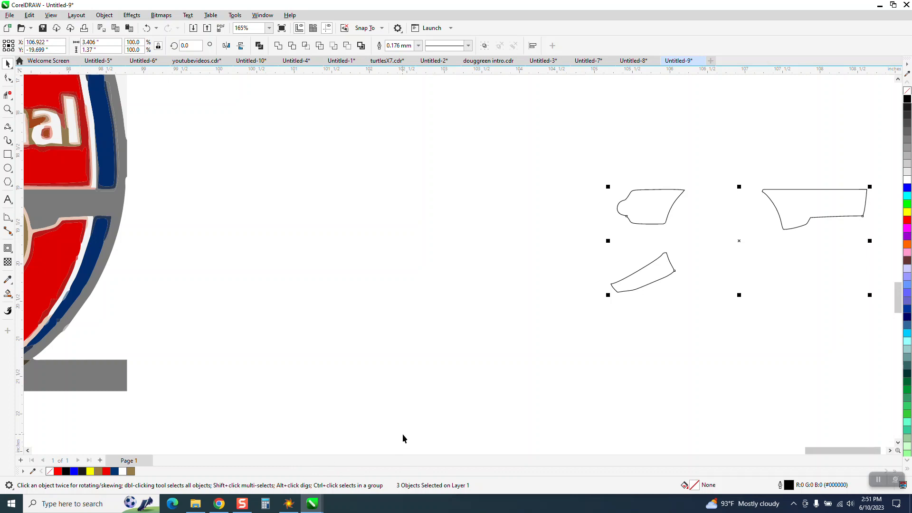
{"action": "key", "text": "Left"}
{"action": "scroll", "coordinate": [461, 390], "scroll_direction": "down", "scroll_amount": 1}
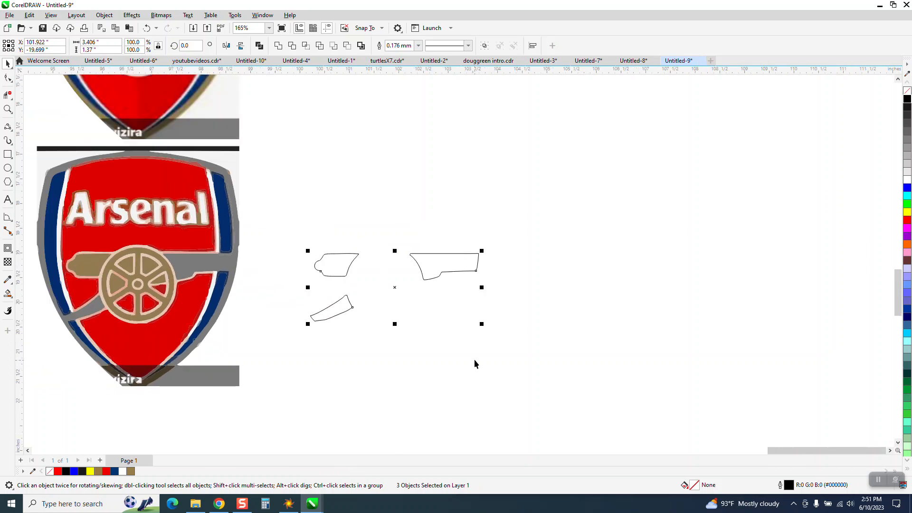
- Draw a circle about 1.59 inches wide around the traced wheel and add a concentric scaled-down copy about 0.229 inches wide around the hub
{"action": "left_click", "coordinate": [8, 109]}
{"action": "left_click_drag", "start_coordinate": [90, 239], "coordinate": [289, 322]}
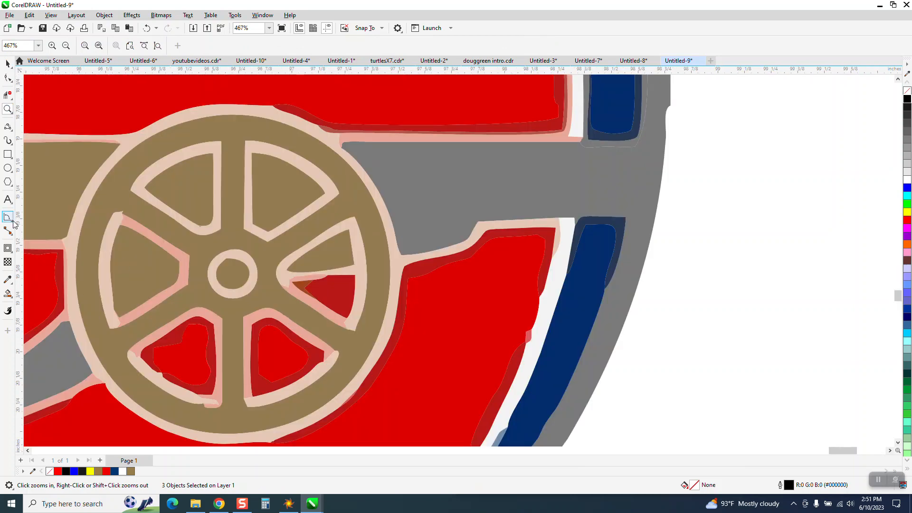
{"action": "left_click", "coordinate": [8, 168]}
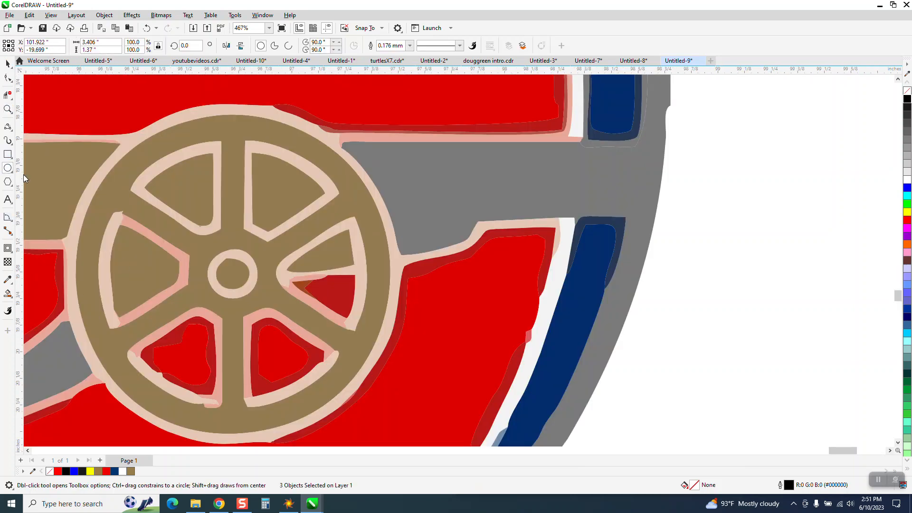
{"action": "left_click_drag", "start_coordinate": [232, 275], "coordinate": [381, 103]}
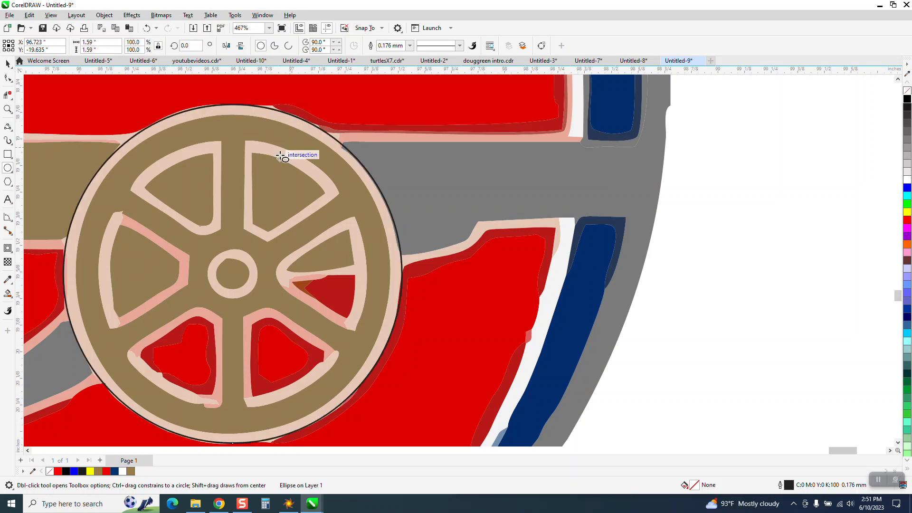
{"action": "left_click", "coordinate": [7, 63]}
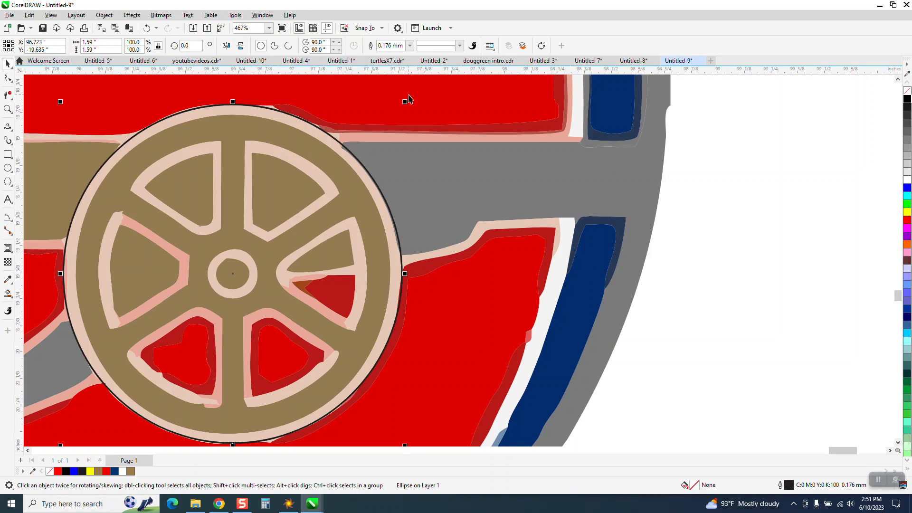
{"action": "left_click_drag", "start_coordinate": [405, 101], "coordinate": [277, 244]}
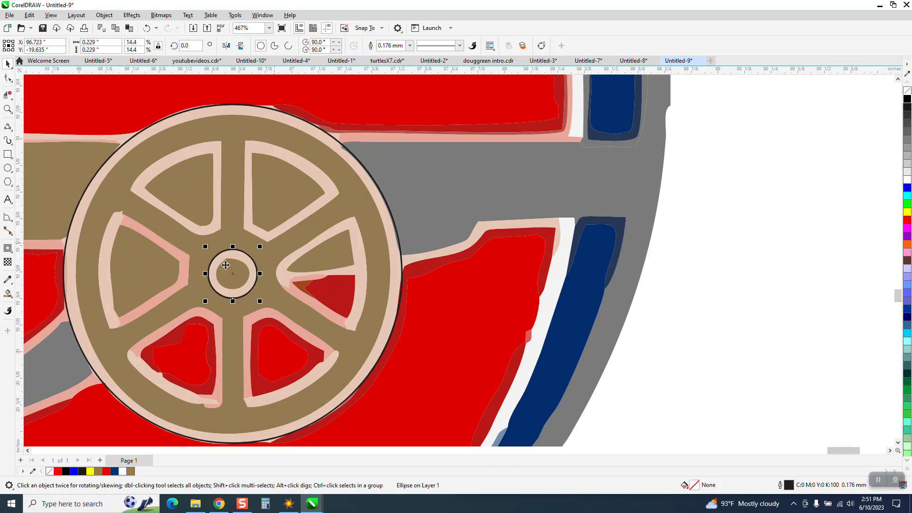
- Shift the hub circle and the wheel circle 5 inches to the right so they sit between the cannon outlines
{"action": "scroll", "coordinate": [210, 266], "scroll_direction": "down", "scroll_amount": 2}
{"action": "scroll", "coordinate": [198, 245], "scroll_direction": "down", "scroll_amount": 2}
{"action": "key", "text": "Right"}
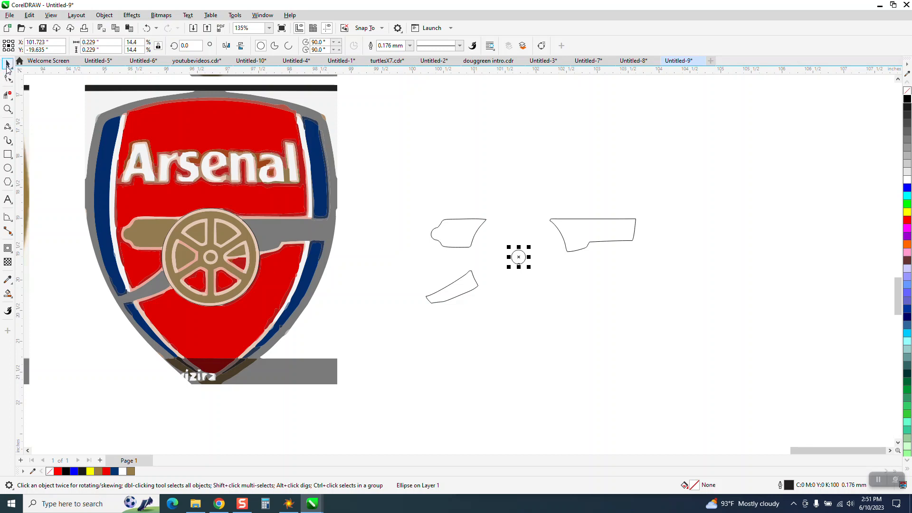
{"action": "left_click", "coordinate": [255, 237]}
{"action": "key", "text": "Right"}
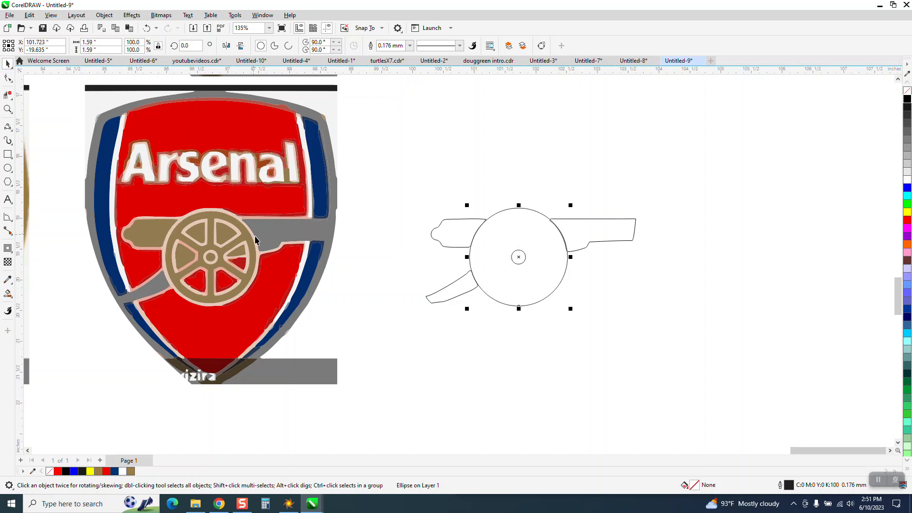
- Ungroup the traced Arsenal crest into separate objects and clear the selection
{"action": "left_click", "coordinate": [8, 109]}
{"action": "left_click_drag", "start_coordinate": [200, 203], "coordinate": [302, 270]}
{"action": "key", "text": "space"}
{"action": "scroll", "coordinate": [333, 242], "scroll_direction": "down", "scroll_amount": 5}
{"action": "left_click", "coordinate": [331, 239]}
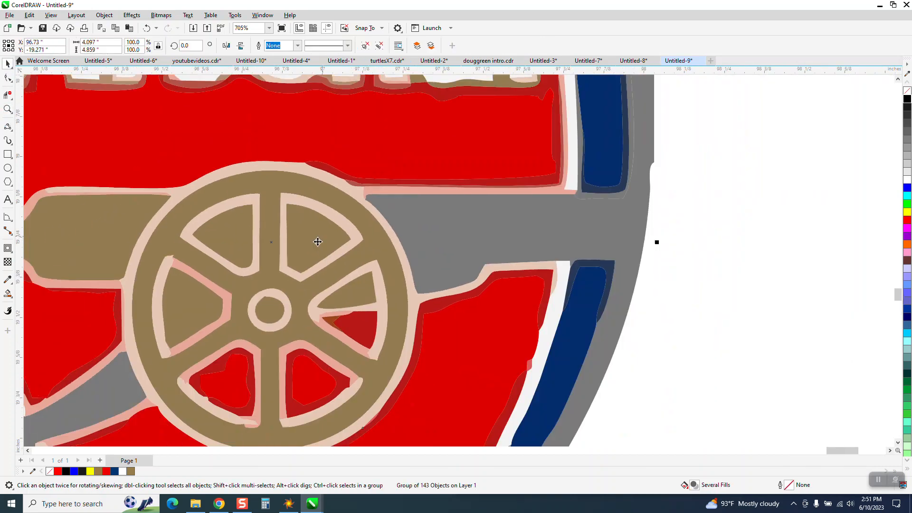
{"action": "left_click", "coordinate": [104, 15]}
{"action": "mouse_move", "coordinate": [131, 181]}
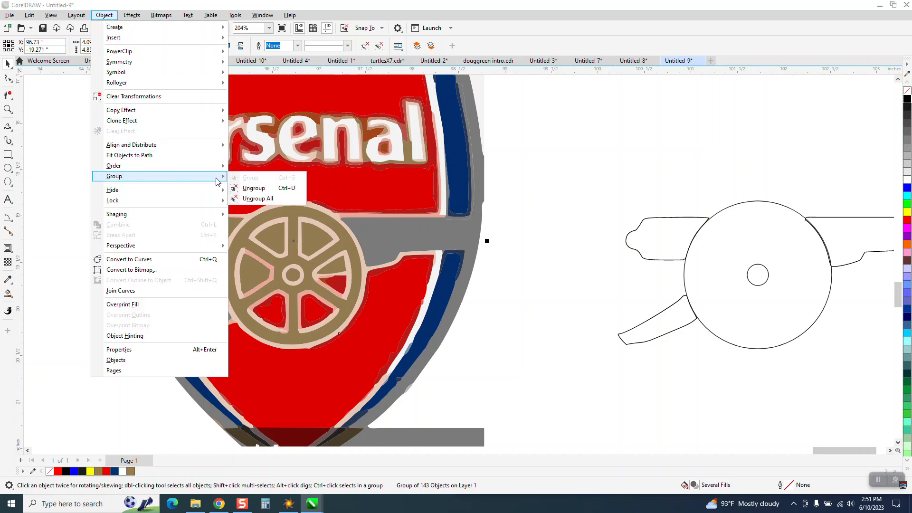
{"action": "left_click", "coordinate": [259, 187]}
{"action": "left_click", "coordinate": [57, 188]}
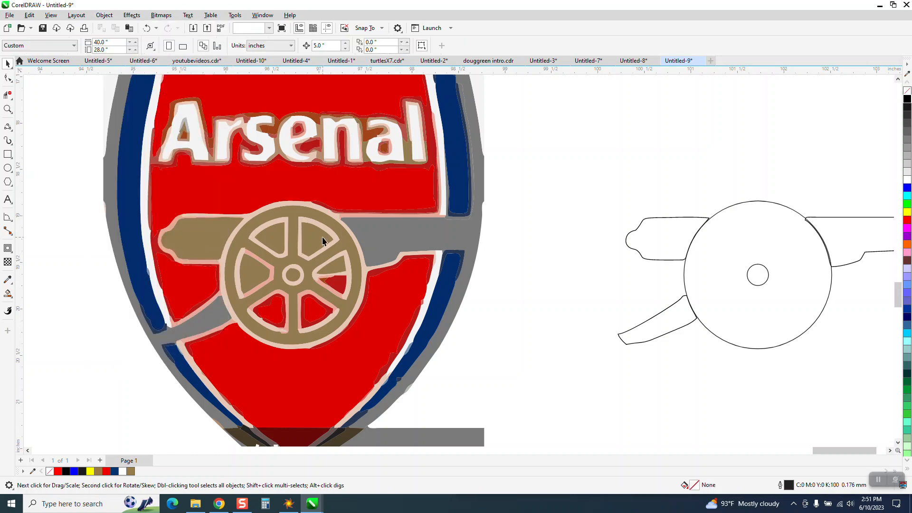
- Remove the traced pieces inside the wheel's upper-right spoke opening, leaving the opening empty
{"action": "left_click", "coordinate": [324, 235]}
{"action": "left_click", "coordinate": [321, 255]}
{"action": "left_click", "coordinate": [8, 110]}
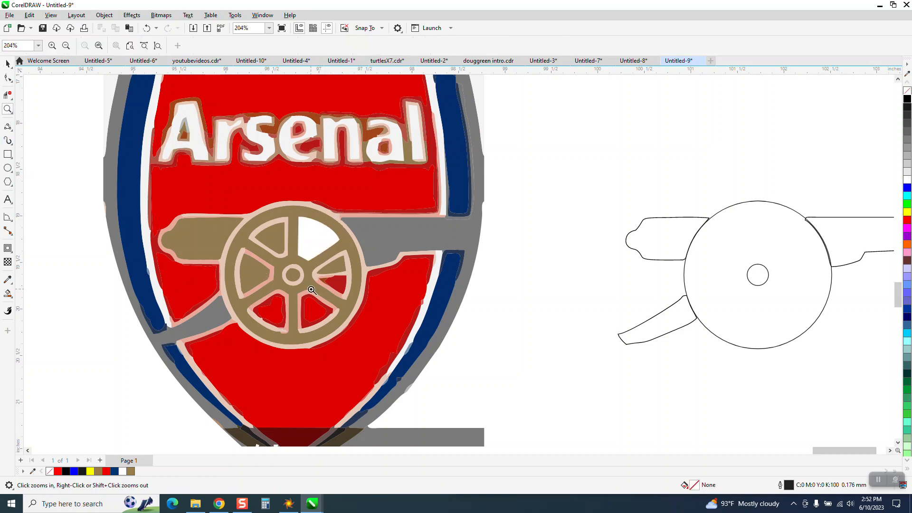
{"action": "left_click_drag", "start_coordinate": [247, 297], "coordinate": [368, 325]}
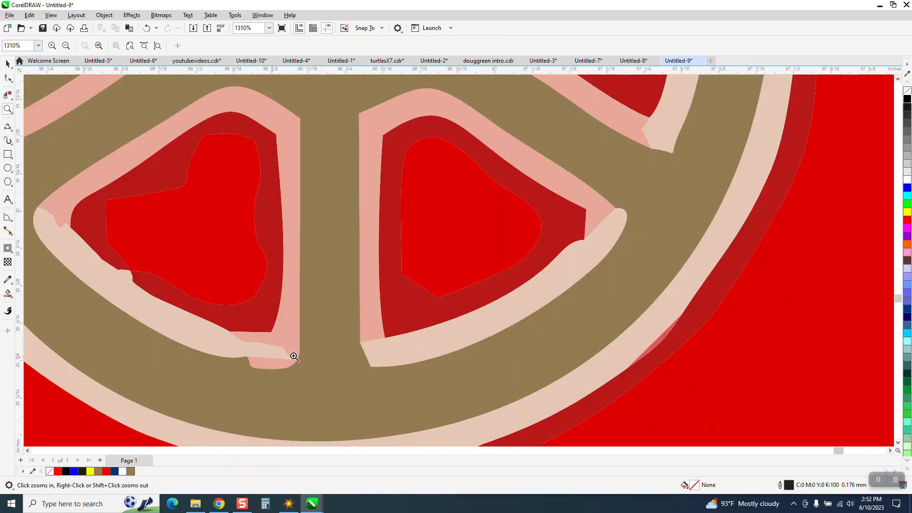
{"action": "scroll", "coordinate": [338, 323], "scroll_direction": "down", "scroll_amount": 2}
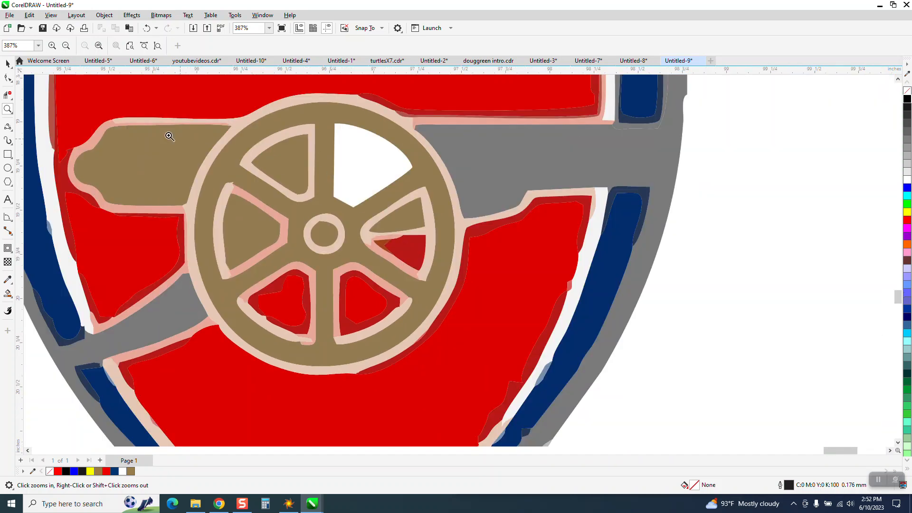
{"action": "left_click", "coordinate": [8, 64]}
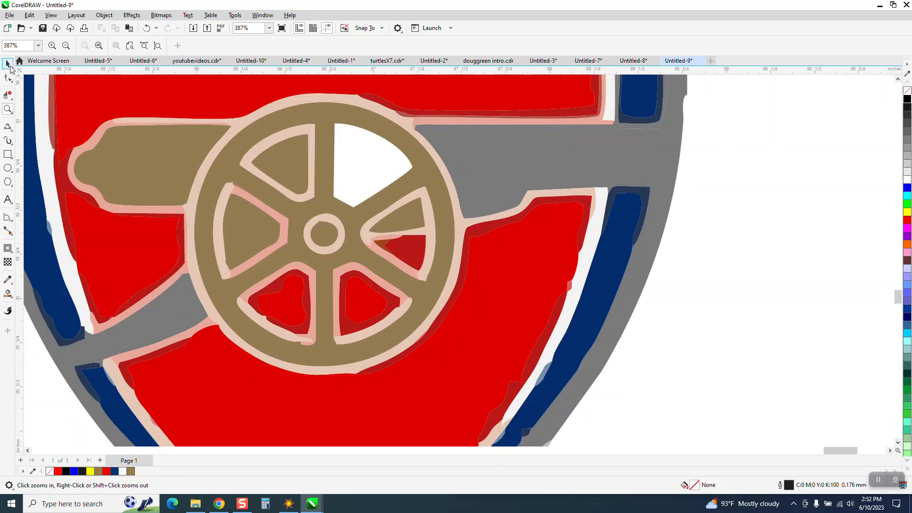
- Smart-fill the empty spoke opening, shift the shape 5 inches onto the outlined wheel, and give it a black outline without fill
{"action": "left_click", "coordinate": [8, 293]}
{"action": "left_click", "coordinate": [352, 160]}
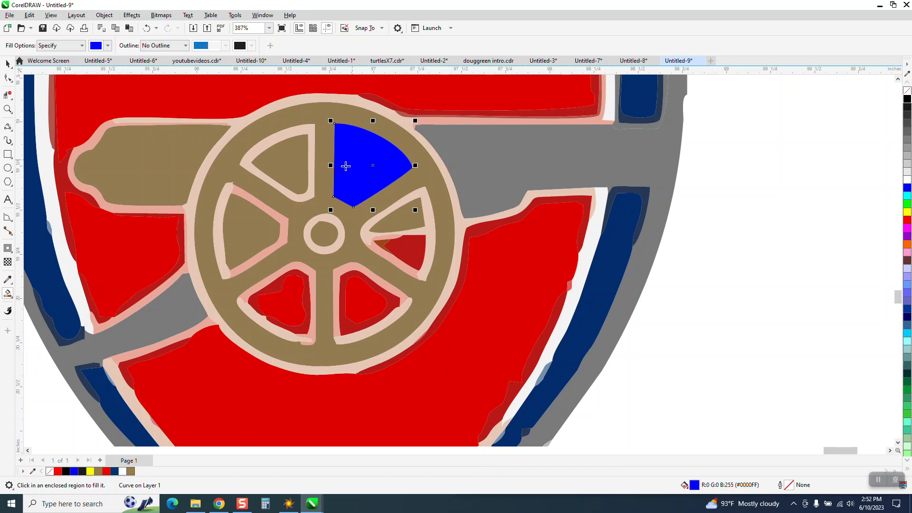
{"action": "key", "text": "Right"}
{"action": "scroll", "coordinate": [46, 284], "scroll_direction": "down", "scroll_amount": 2}
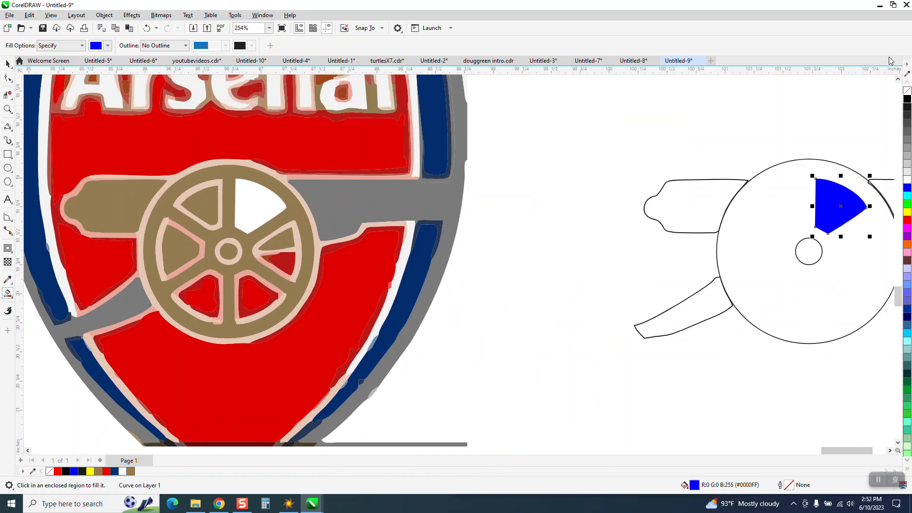
{"action": "left_click", "coordinate": [907, 90]}
{"action": "right_click", "coordinate": [907, 98]}
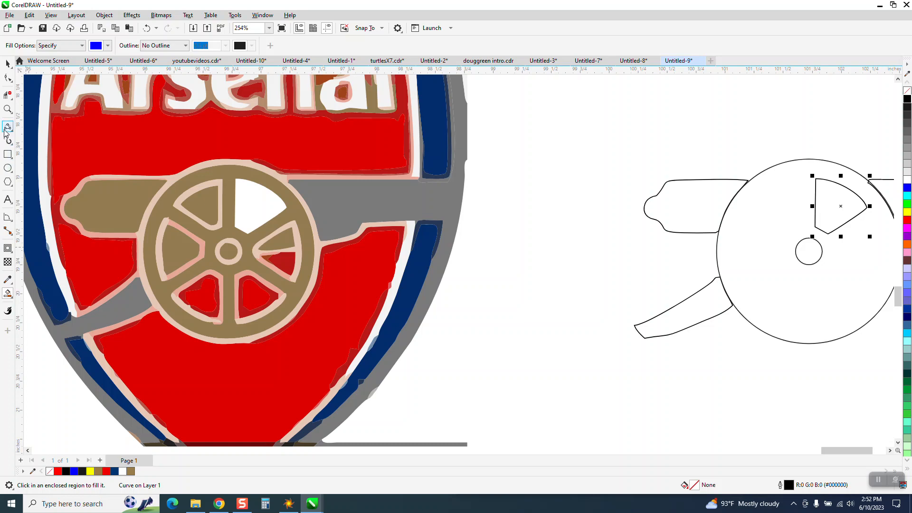
- Move the spoke opening's rotation centre to the hub centre and create a copy rotated by 60 degrees
{"action": "left_click", "coordinate": [7, 109]}
{"action": "left_click_drag", "start_coordinate": [911, 324], "coordinate": [908, 318]}
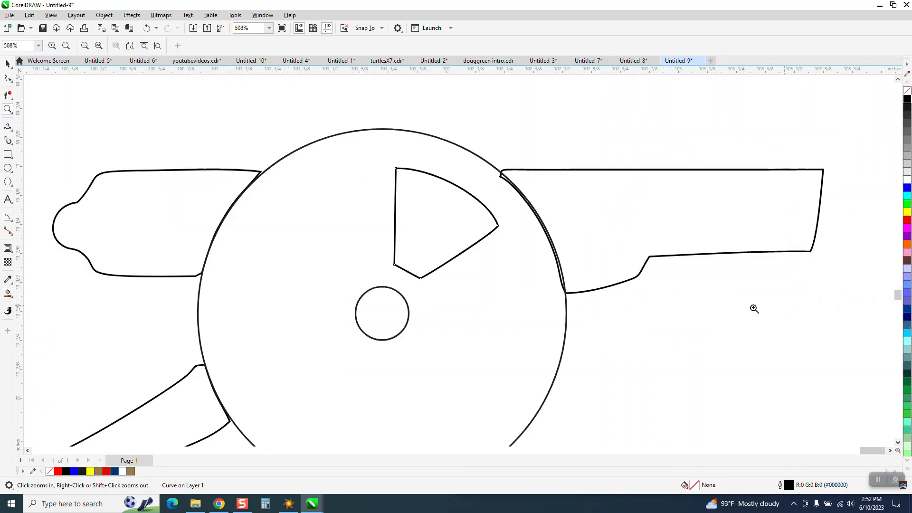
{"action": "left_click", "coordinate": [8, 64]}
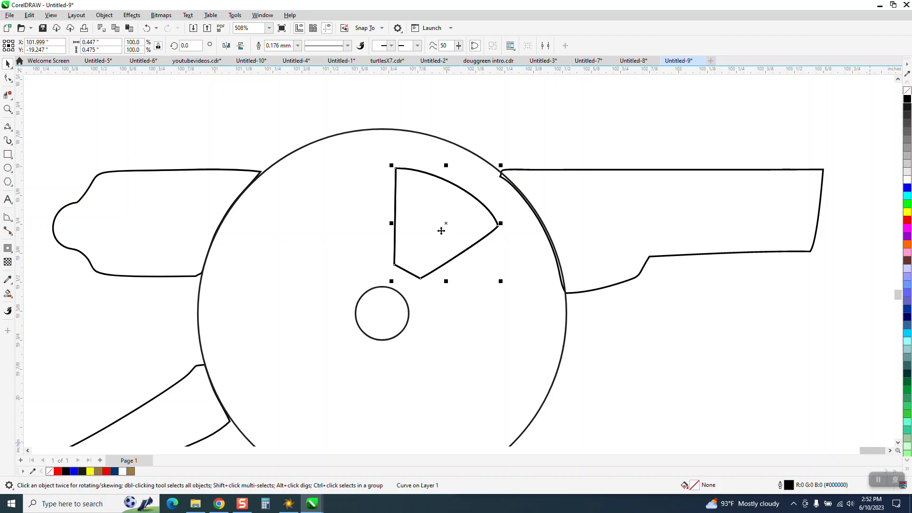
{"action": "left_click", "coordinate": [444, 225]}
{"action": "left_click_drag", "start_coordinate": [446, 224], "coordinate": [382, 315]}
{"action": "left_click", "coordinate": [185, 45]}
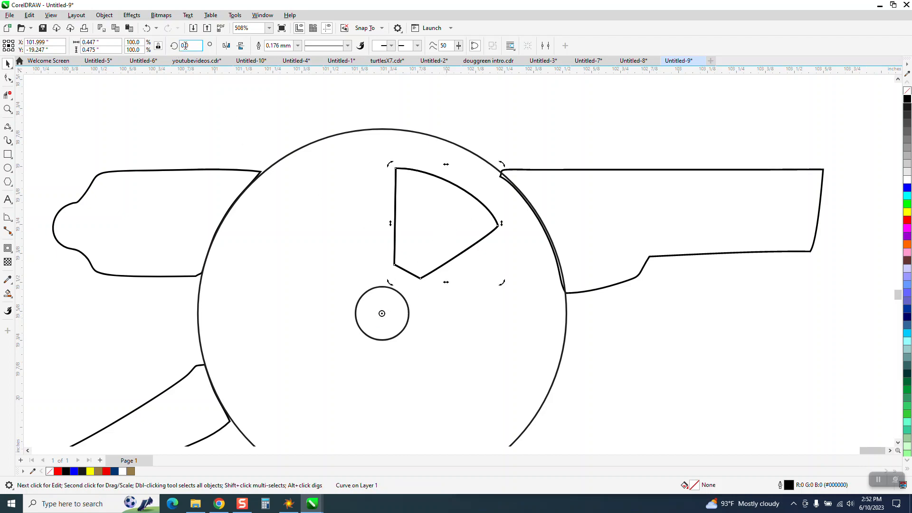
{"action": "type", "text": "60"}
{"action": "key", "text": "Return"}
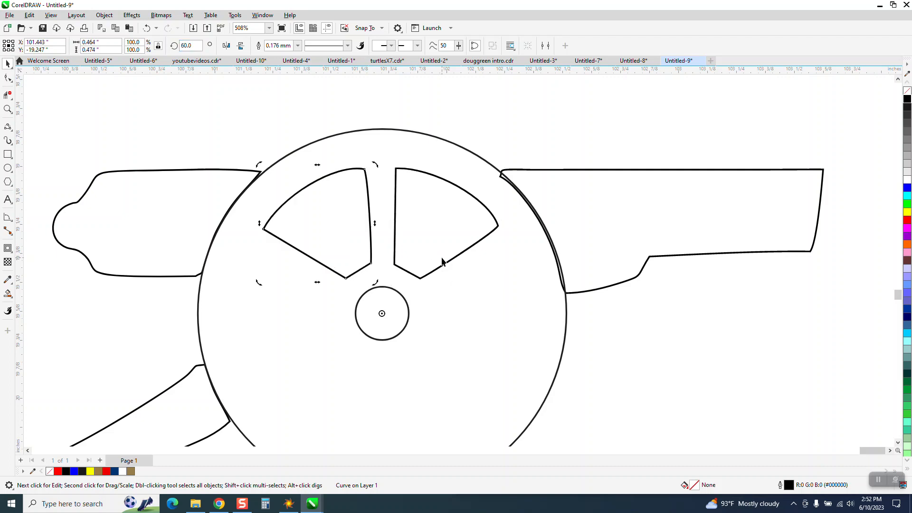
- Repeat the 60-degree rotated copy until six spoke openings surround the hub
{"action": "key", "text": "ctrl+r"}
{"action": "key", "text": "ctrl+r"}
{"action": "key", "text": "ctrl+r"}
{"action": "key", "text": "ctrl+r"}
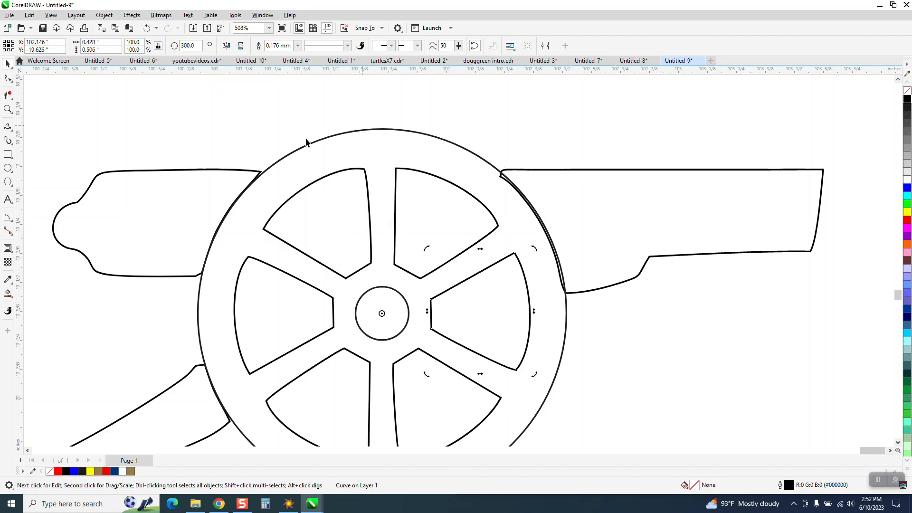
- Move the original Arsenal bitmap from above the traced crest to the right of the cannon outlines and deselect it
{"action": "scroll", "coordinate": [558, 221], "scroll_direction": "down", "scroll_amount": 5}
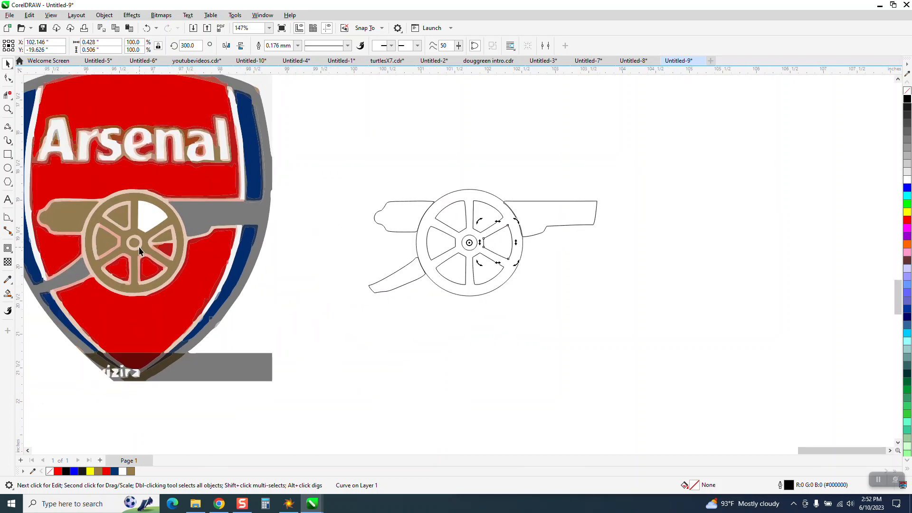
{"action": "scroll", "coordinate": [309, 240], "scroll_direction": "down", "scroll_amount": 4}
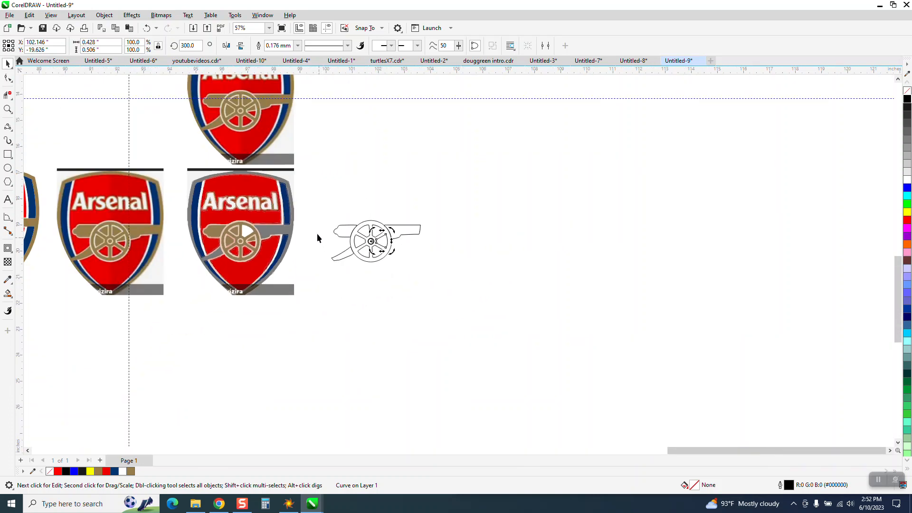
{"action": "left_click_drag", "start_coordinate": [239, 114], "coordinate": [489, 238]}
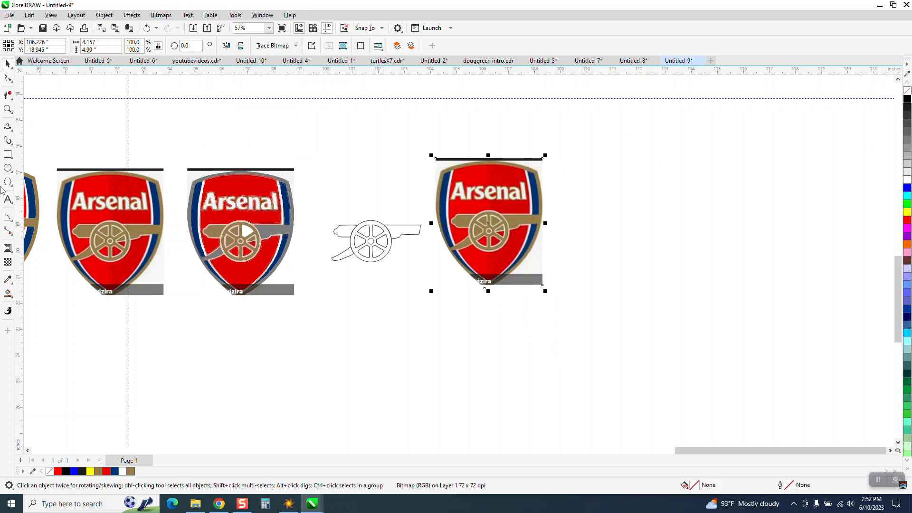
{"action": "left_click", "coordinate": [7, 109]}
{"action": "left_click_drag", "start_coordinate": [364, 199], "coordinate": [671, 295]}
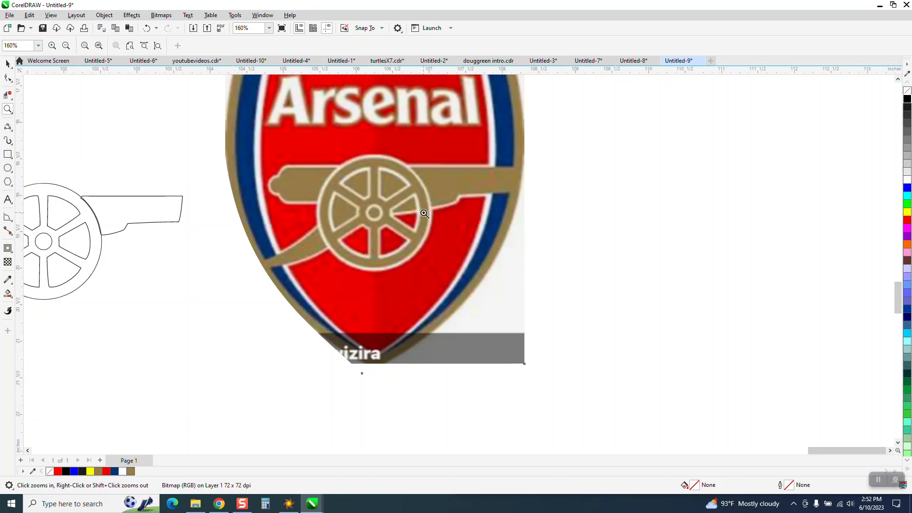
{"action": "scroll", "coordinate": [413, 212], "scroll_direction": "down", "scroll_amount": 1}
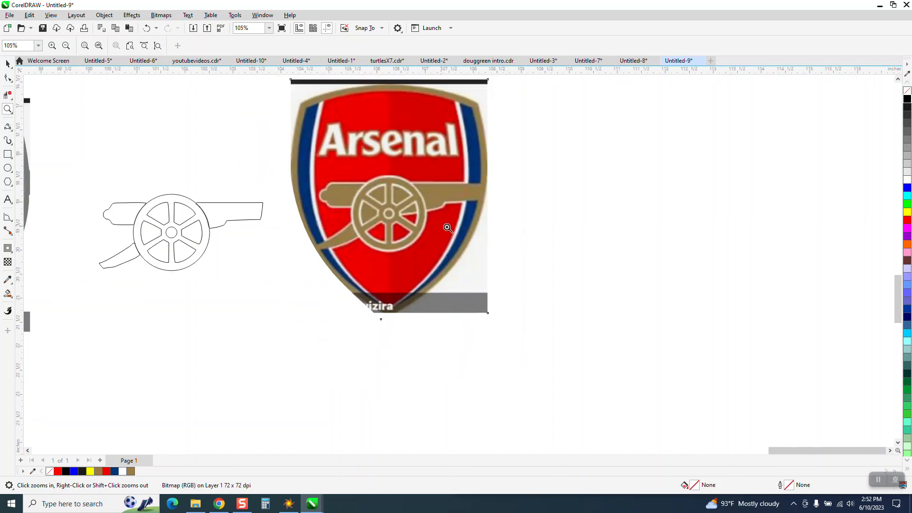
{"action": "left_click", "coordinate": [8, 64]}
{"action": "left_click", "coordinate": [78, 172]}
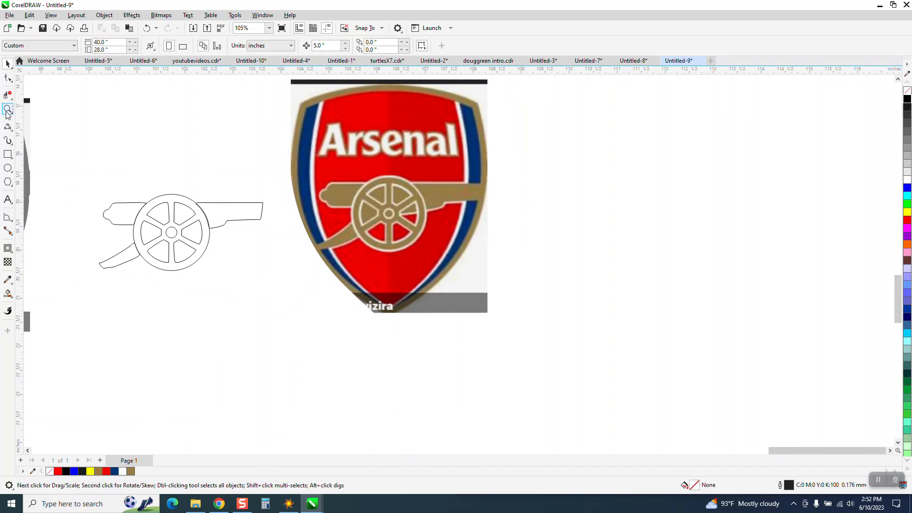
- Apply a one-step outside contour with a 0.03-inch offset and red outline to the wheel's outer circle
{"action": "left_click", "coordinate": [8, 109]}
{"action": "left_click_drag", "start_coordinate": [76, 192], "coordinate": [313, 262]}
{"action": "key", "text": "space"}
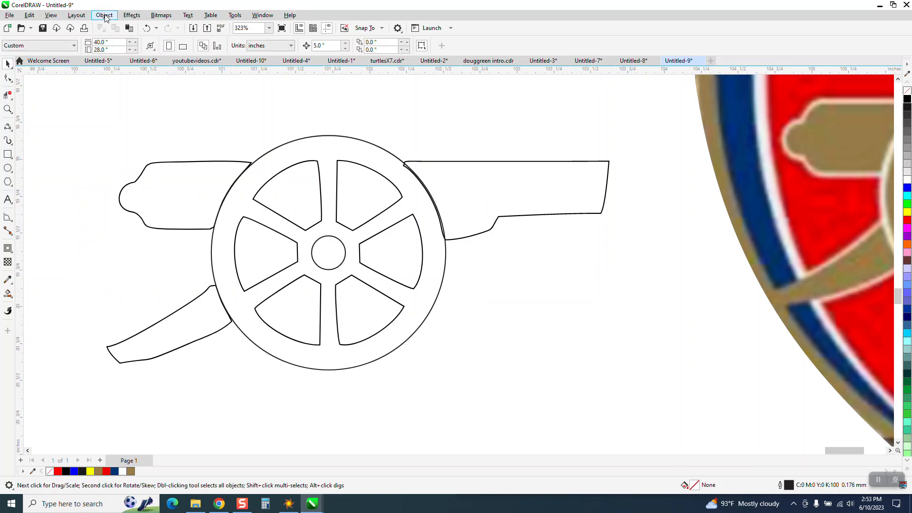
{"action": "left_click", "coordinate": [131, 14]}
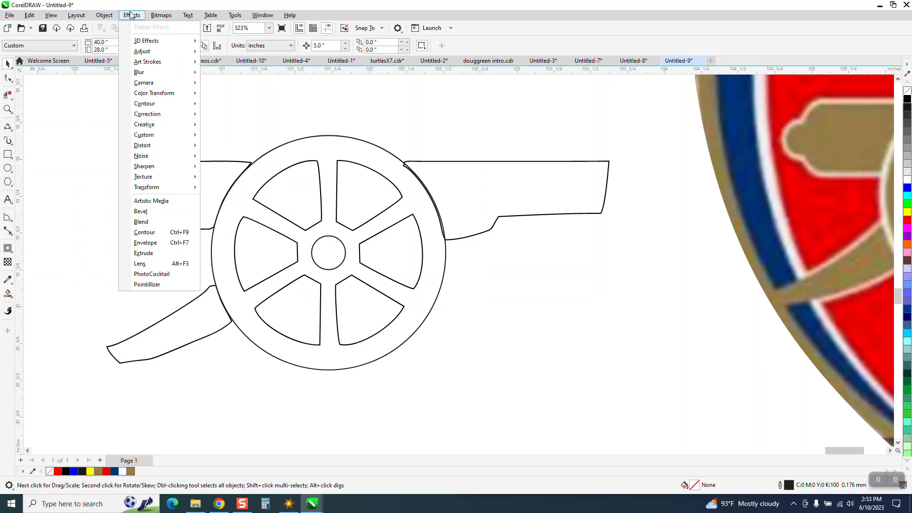
{"action": "left_click", "coordinate": [159, 232]}
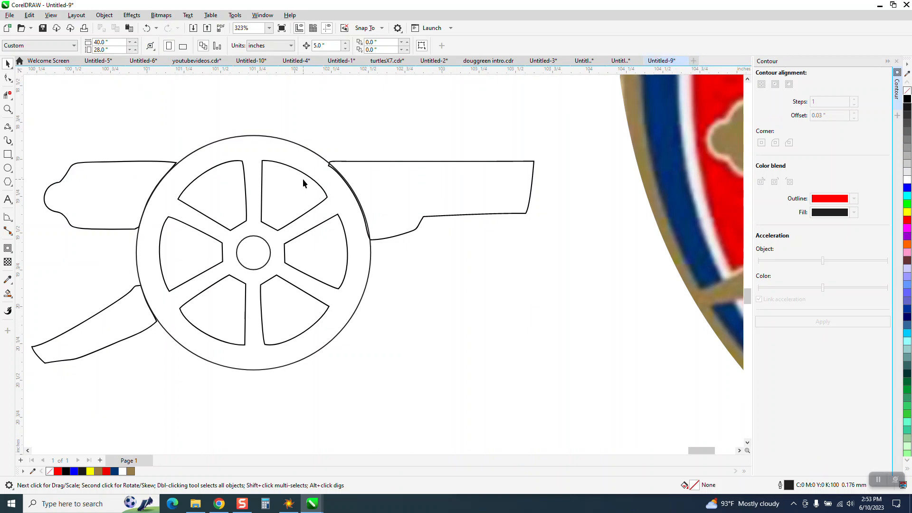
{"action": "left_click", "coordinate": [279, 141]}
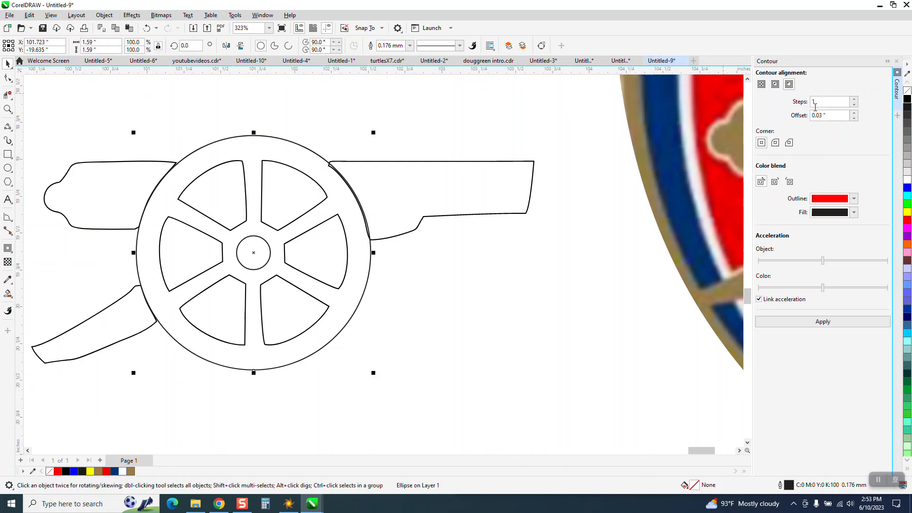
{"action": "left_click", "coordinate": [828, 327]}
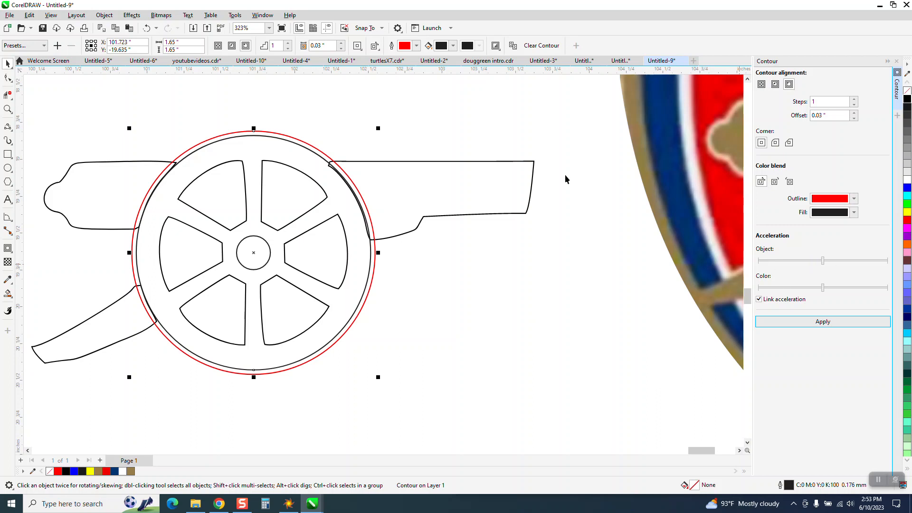
- Add the same 0.03-inch outside contour to the upper-right, upper-left and left spoke openings of the wheel
{"action": "left_click", "coordinate": [302, 213]}
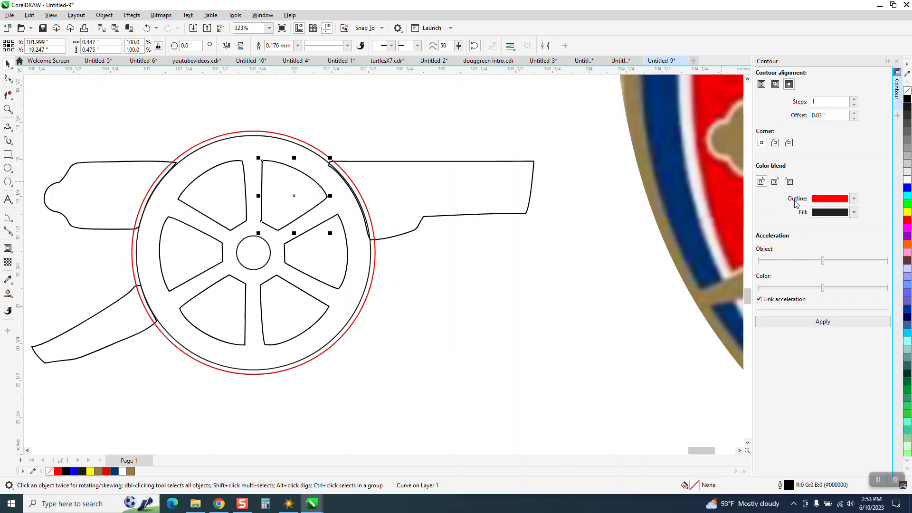
{"action": "left_click", "coordinate": [831, 323]}
{"action": "left_click", "coordinate": [214, 199]}
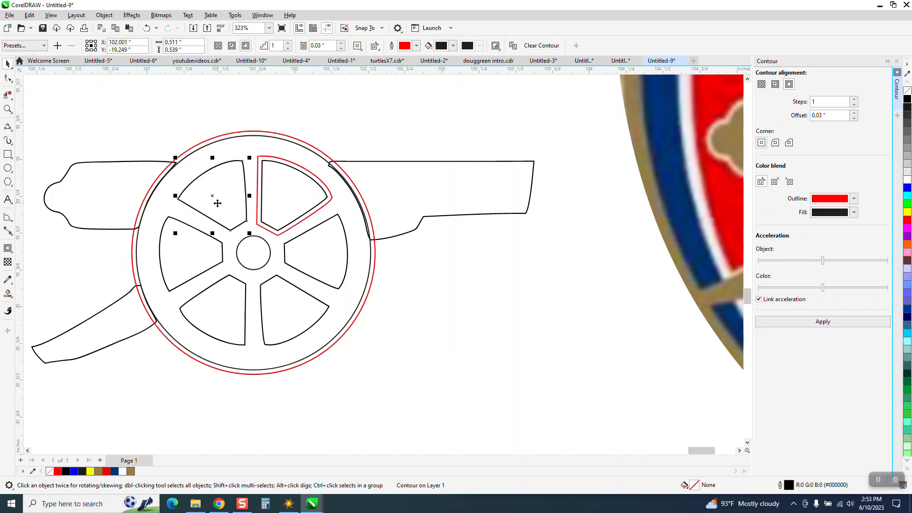
{"action": "left_click", "coordinate": [831, 323]}
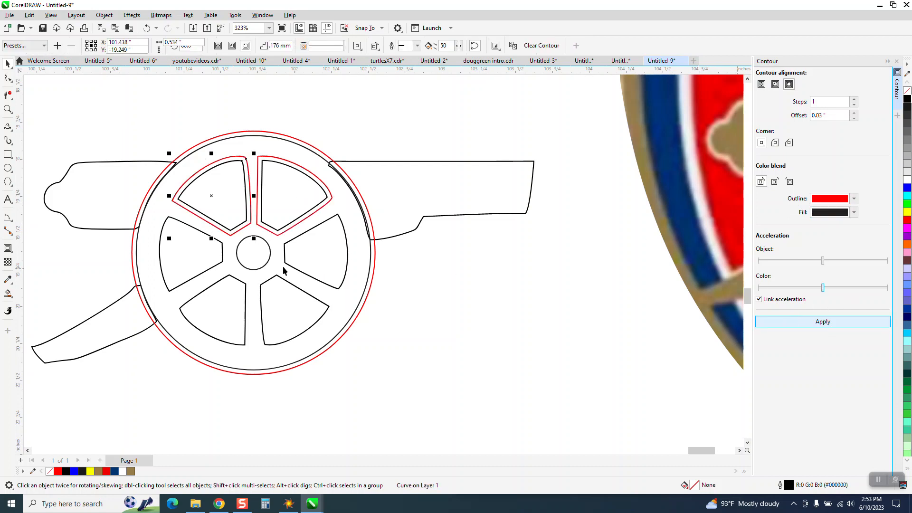
{"action": "left_click", "coordinate": [199, 258]}
{"action": "left_click", "coordinate": [815, 323]}
- Add the 0.03-inch outside contour to the lower-left, lower-right and right spoke openings and to the hub circle
{"action": "left_click", "coordinate": [245, 297]}
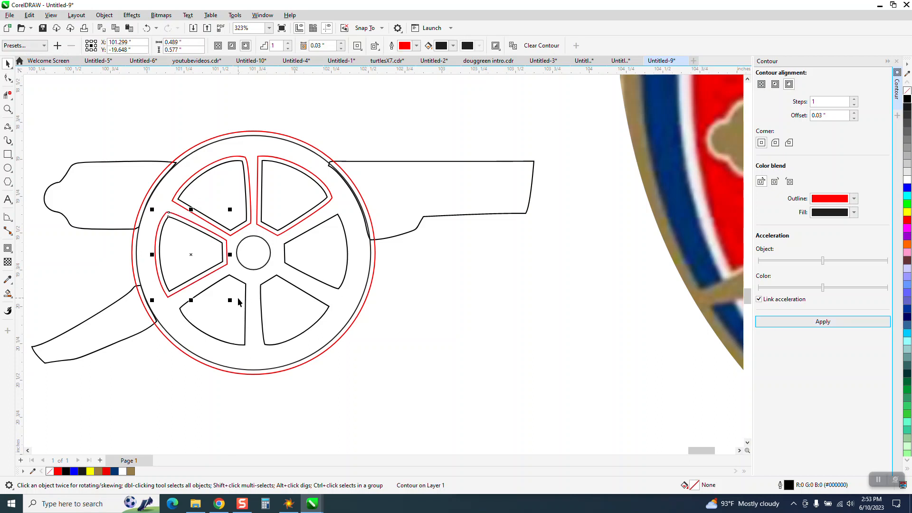
{"action": "left_click", "coordinate": [820, 321]}
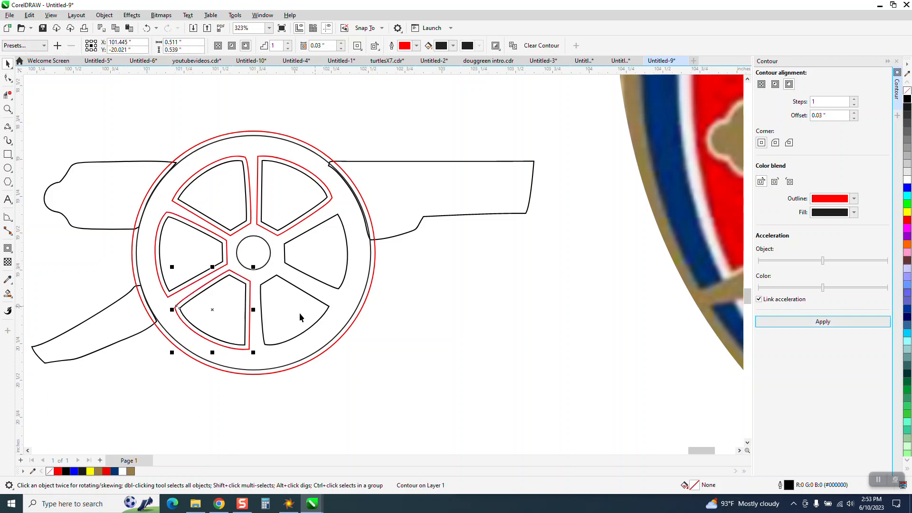
{"action": "left_click", "coordinate": [304, 319]}
{"action": "left_click", "coordinate": [828, 323]}
{"action": "left_click", "coordinate": [333, 256]}
{"action": "left_click", "coordinate": [818, 322]}
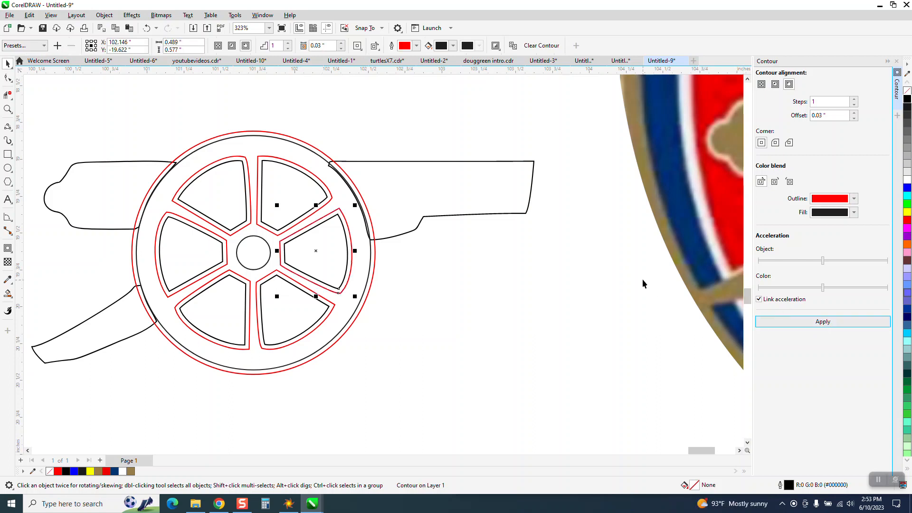
{"action": "left_click", "coordinate": [256, 252]}
{"action": "left_click", "coordinate": [843, 322]}
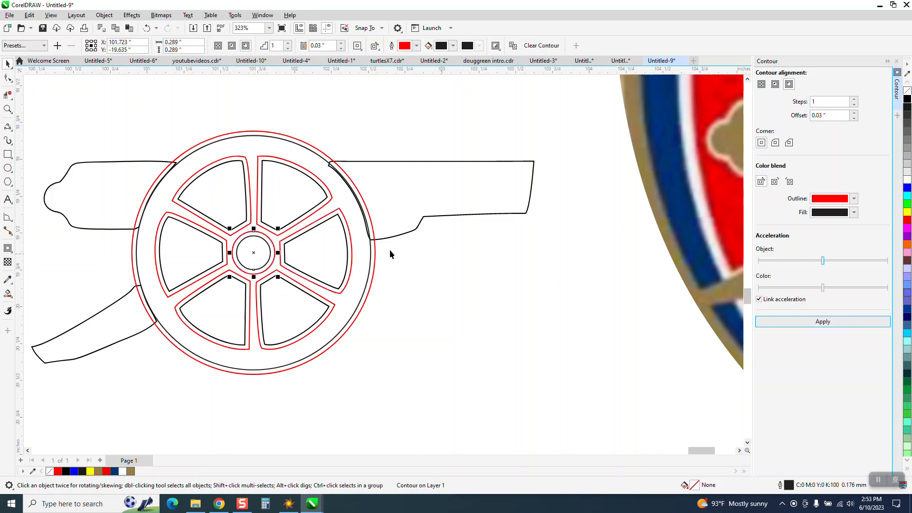
- Apply the 0.03-inch outside contour to the cannon's rear barrel section, front barrel section and trail leg
{"action": "scroll", "coordinate": [338, 228], "scroll_direction": "down", "scroll_amount": 4}
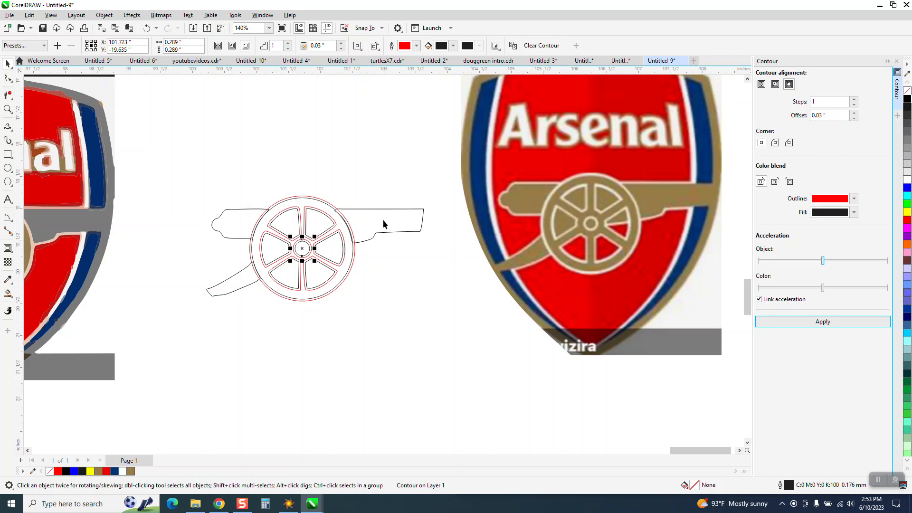
{"action": "left_click", "coordinate": [8, 109]}
{"action": "left_click_drag", "start_coordinate": [208, 183], "coordinate": [355, 283]}
{"action": "left_click", "coordinate": [8, 95]}
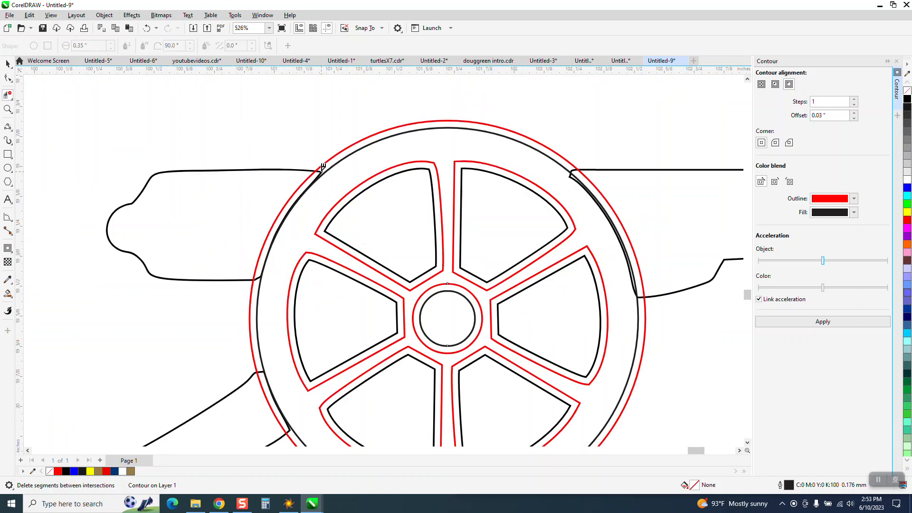
{"action": "left_click", "coordinate": [8, 63]}
{"action": "left_click", "coordinate": [217, 171]}
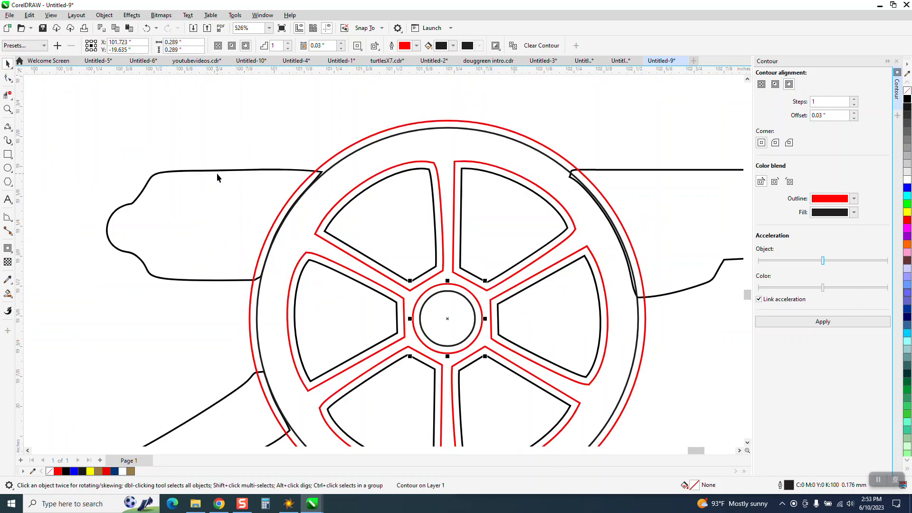
{"action": "left_click", "coordinate": [218, 171]}
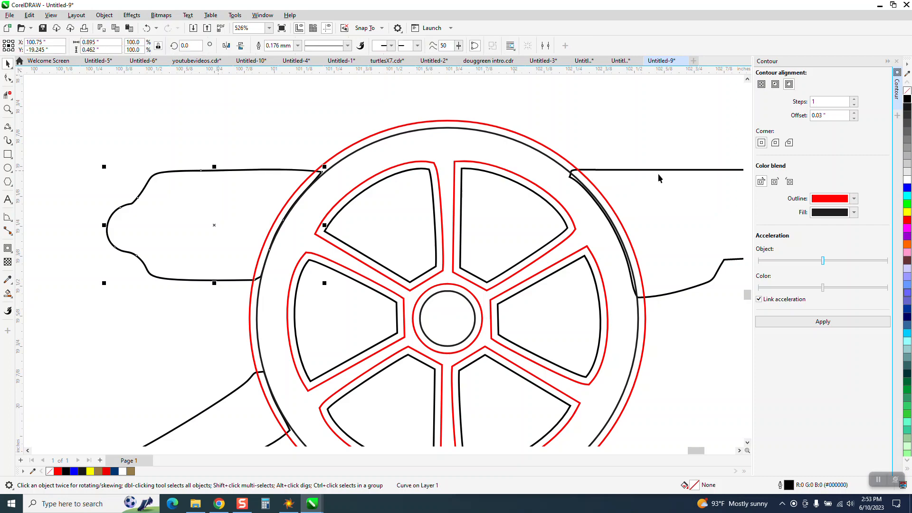
{"action": "left_click", "coordinate": [824, 322]}
{"action": "left_click", "coordinate": [697, 170]}
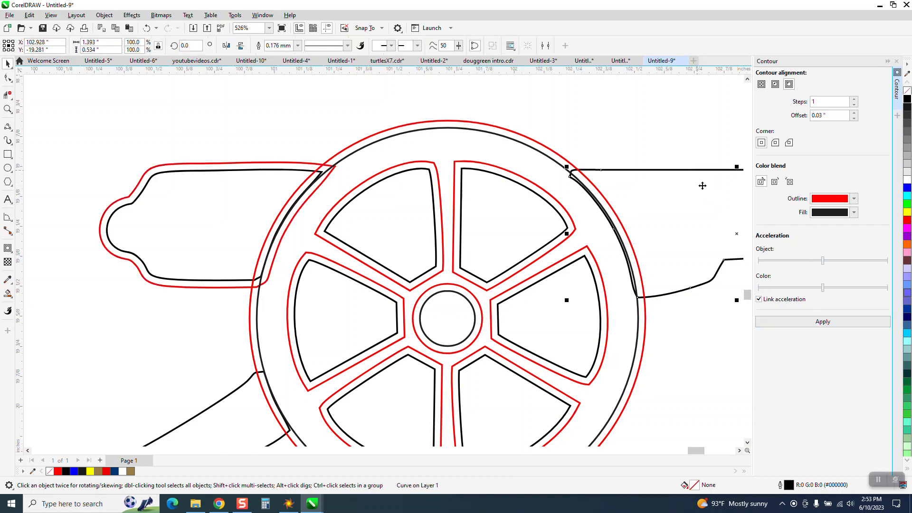
{"action": "left_click", "coordinate": [829, 326]}
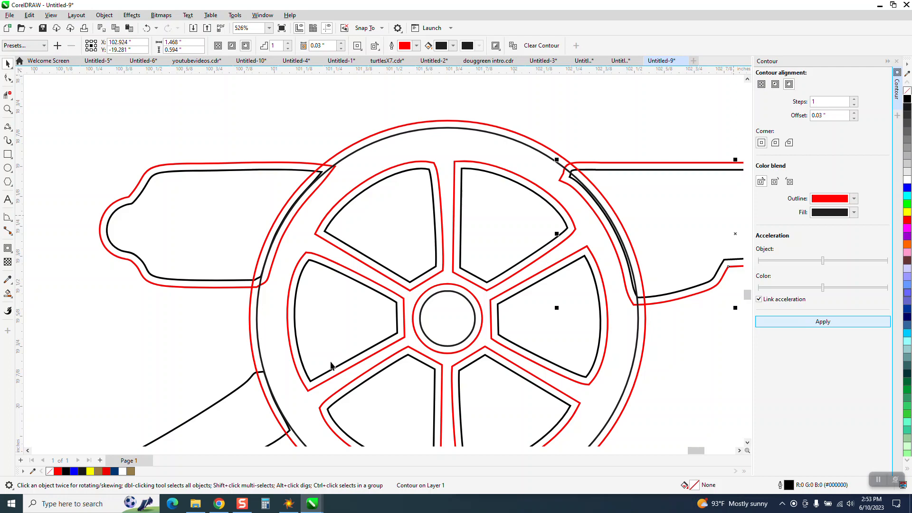
{"action": "left_click", "coordinate": [242, 390]}
{"action": "left_click", "coordinate": [827, 327]}
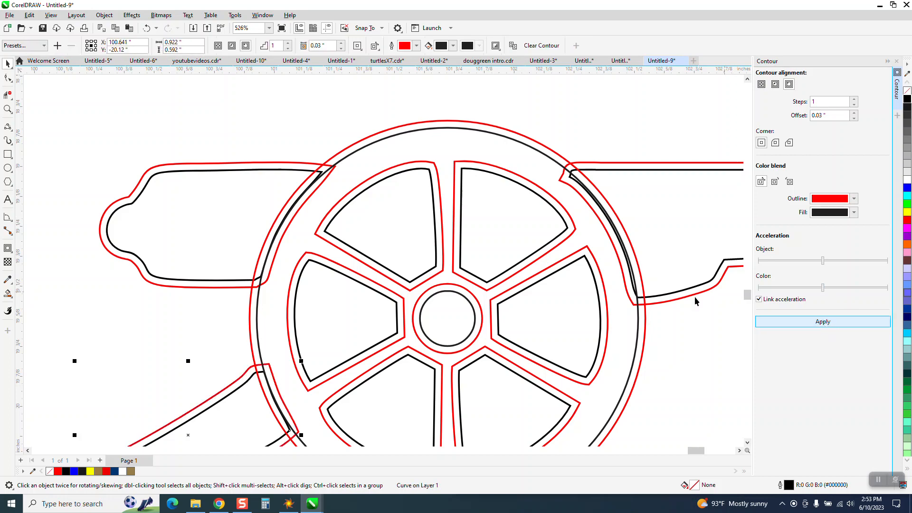
- Select all the cannon outlines together with their contours and break them apart into separate curves
{"action": "scroll", "coordinate": [256, 180], "scroll_direction": "down", "scroll_amount": 2}
{"action": "scroll", "coordinate": [256, 180], "scroll_direction": "down", "scroll_amount": 3}
{"action": "left_click_drag", "start_coordinate": [141, 123], "coordinate": [591, 370]}
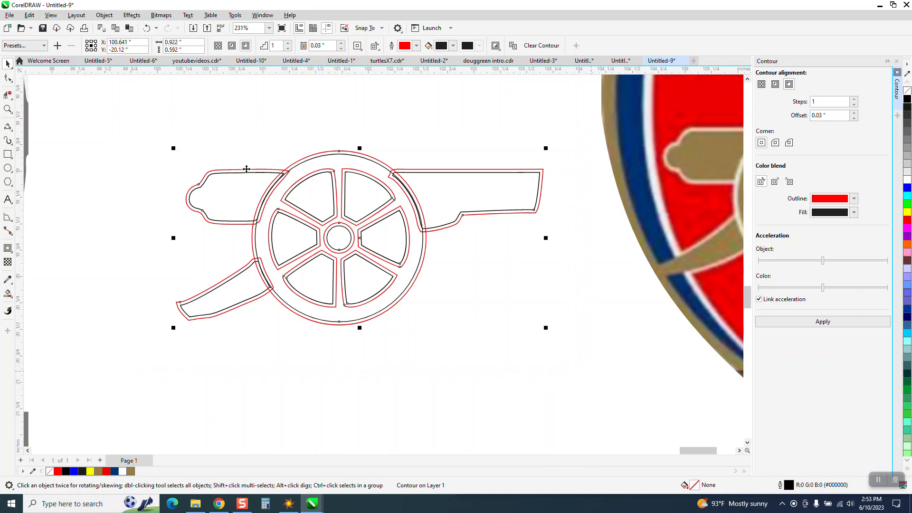
{"action": "left_click", "coordinate": [104, 15]}
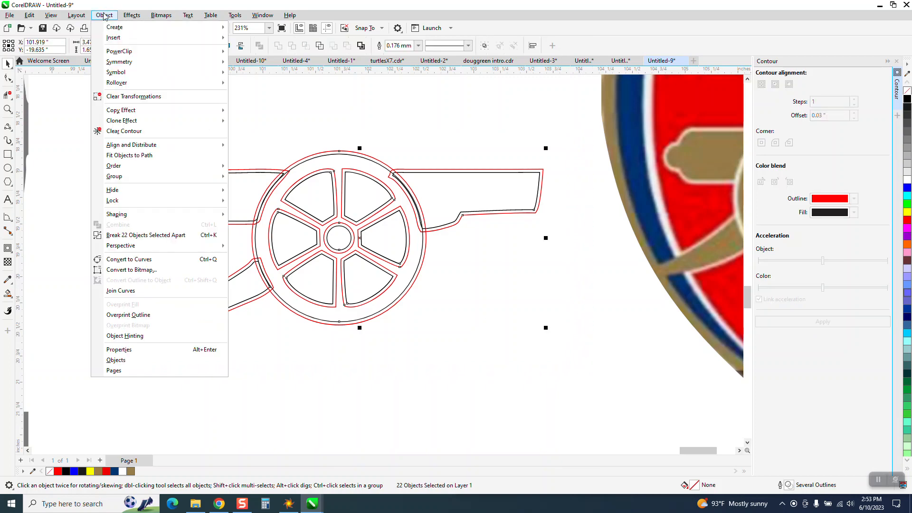
{"action": "left_click", "coordinate": [170, 235]}
- Delete the overlapping virtual segments where the rear barrel section and its contour cross the wheel rim, at both the upper and lower junctions
{"action": "left_click", "coordinate": [8, 109]}
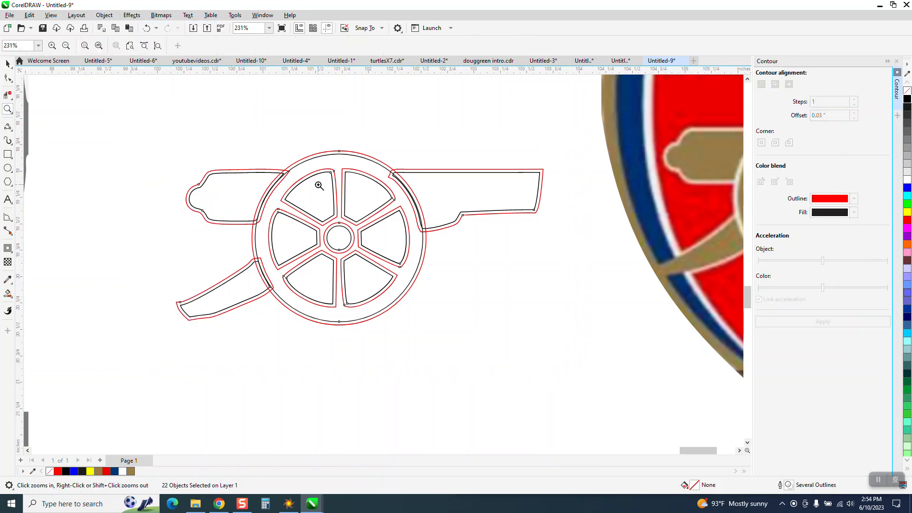
{"action": "left_click_drag", "start_coordinate": [227, 162], "coordinate": [529, 274]}
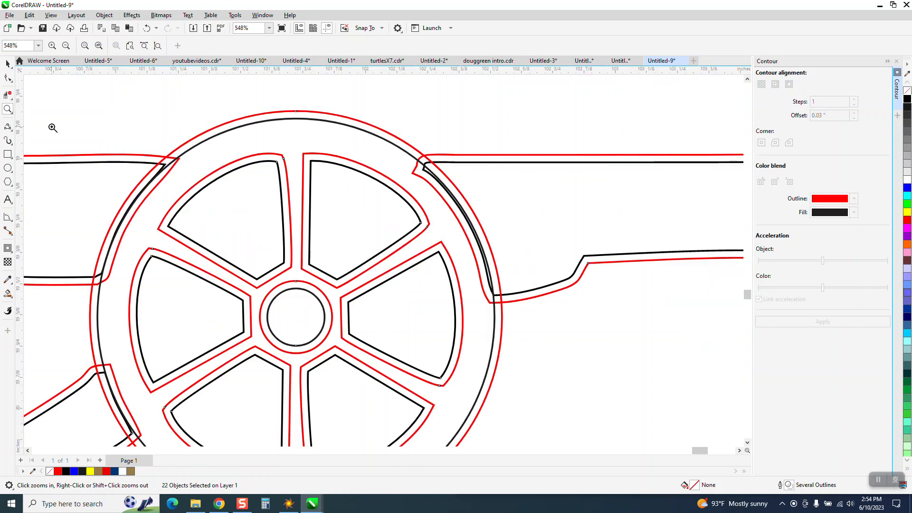
{"action": "left_click_drag", "start_coordinate": [88, 154], "coordinate": [259, 218]}
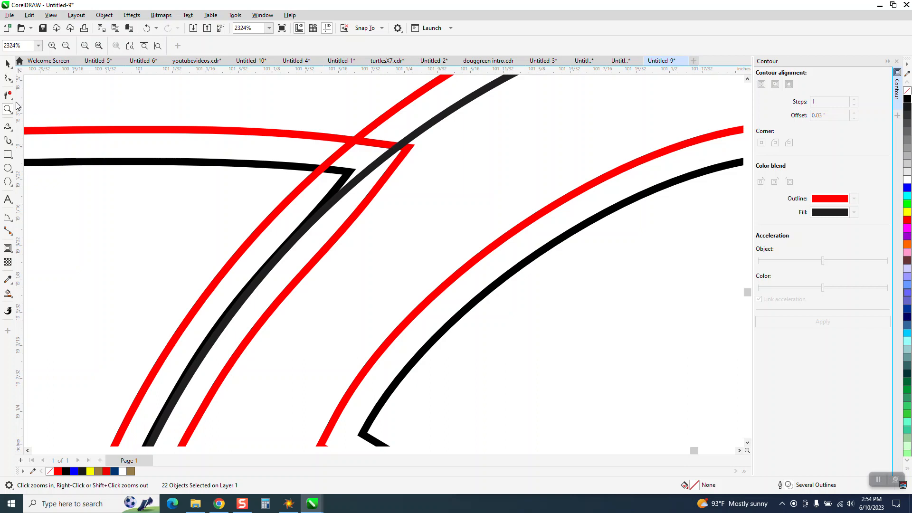
{"action": "left_click", "coordinate": [8, 94]}
{"action": "left_click", "coordinate": [383, 179]}
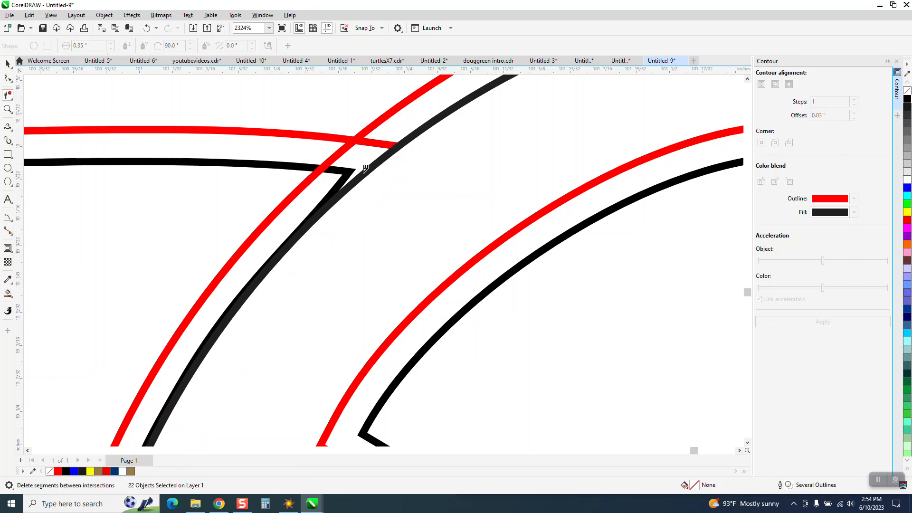
{"action": "left_click", "coordinate": [345, 167]}
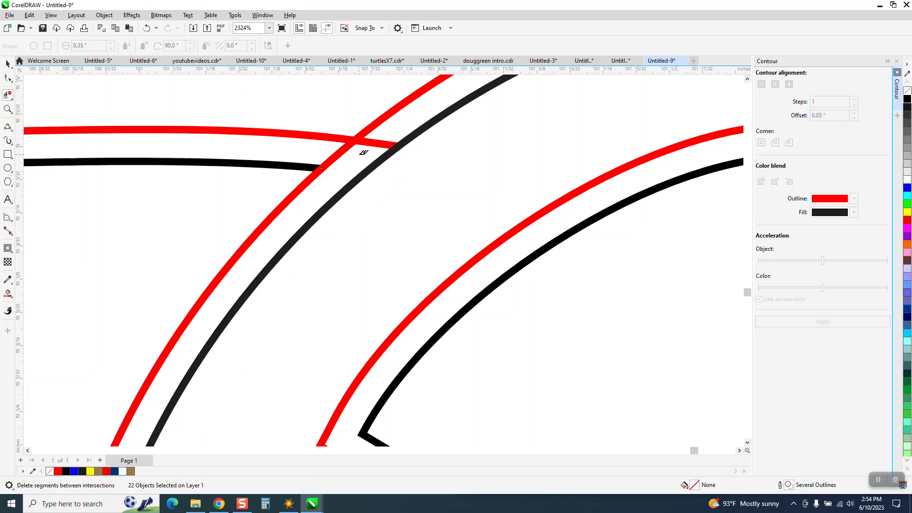
{"action": "left_click", "coordinate": [389, 142]}
{"action": "left_click", "coordinate": [345, 153]}
{"action": "scroll", "coordinate": [298, 211], "scroll_direction": "down", "scroll_amount": 4}
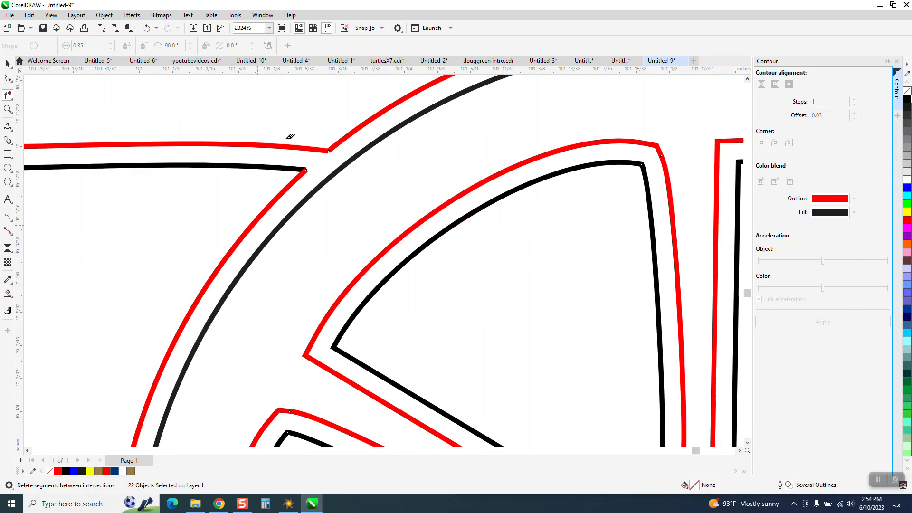
{"action": "left_click", "coordinate": [212, 314]}
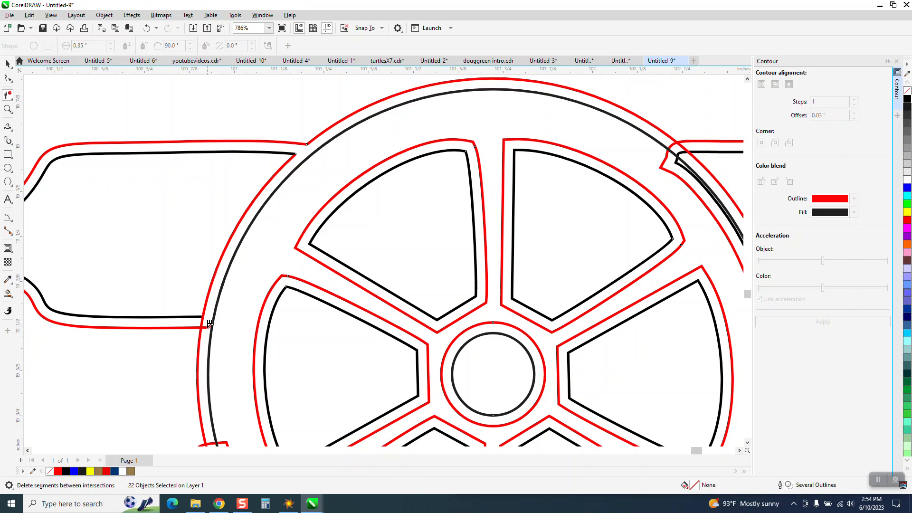
{"action": "scroll", "coordinate": [222, 260], "scroll_direction": "down", "scroll_amount": 2}
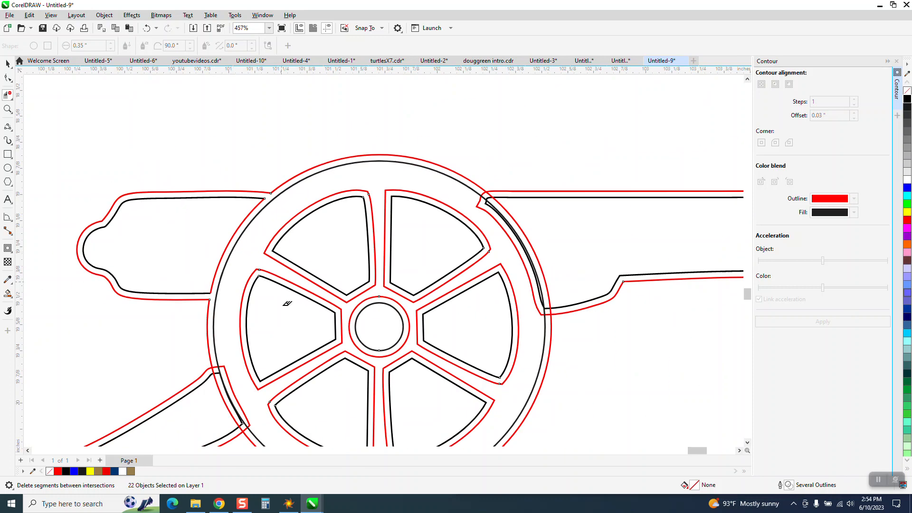
- Delete the overlapping virtual segments where the trail leg and its contour cross the wheel rim
{"action": "left_click", "coordinate": [229, 375]}
{"action": "left_click", "coordinate": [8, 109]}
{"action": "left_click_drag", "start_coordinate": [174, 341], "coordinate": [290, 442]}
{"action": "left_click", "coordinate": [8, 95]}
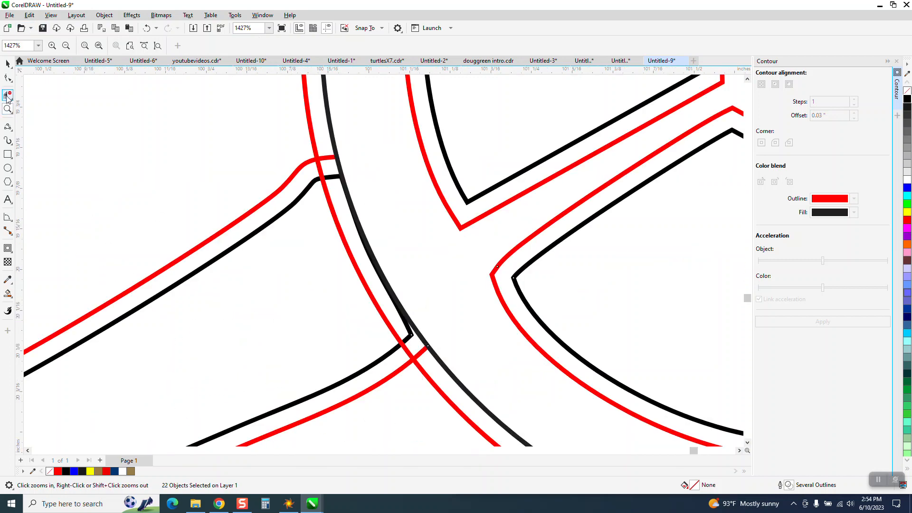
{"action": "left_click", "coordinate": [329, 155]}
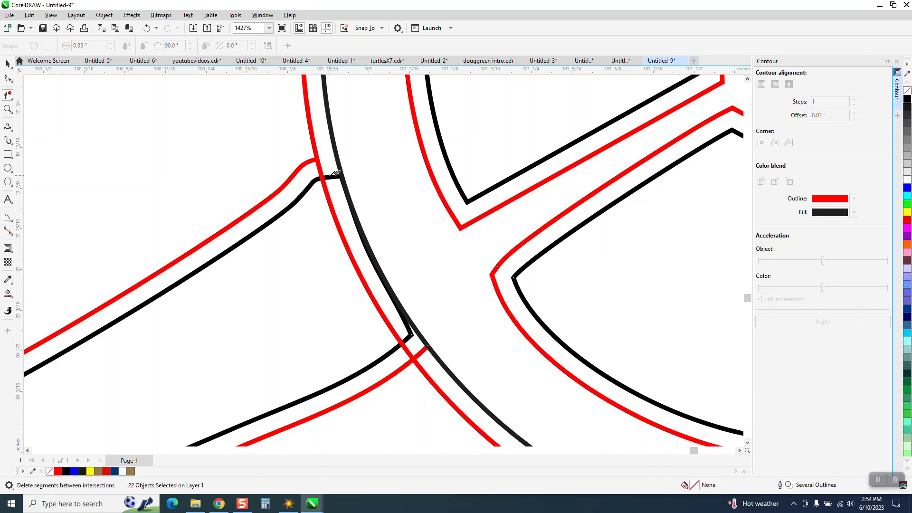
{"action": "left_click", "coordinate": [335, 173]}
{"action": "left_click", "coordinate": [321, 169]}
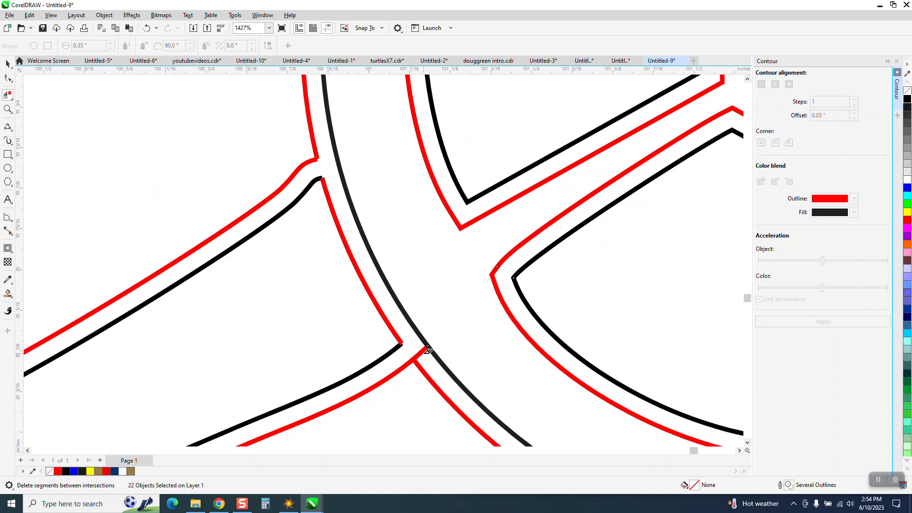
{"action": "scroll", "coordinate": [220, 287], "scroll_direction": "down", "scroll_amount": 3}
{"action": "scroll", "coordinate": [221, 287], "scroll_direction": "down", "scroll_amount": 2}
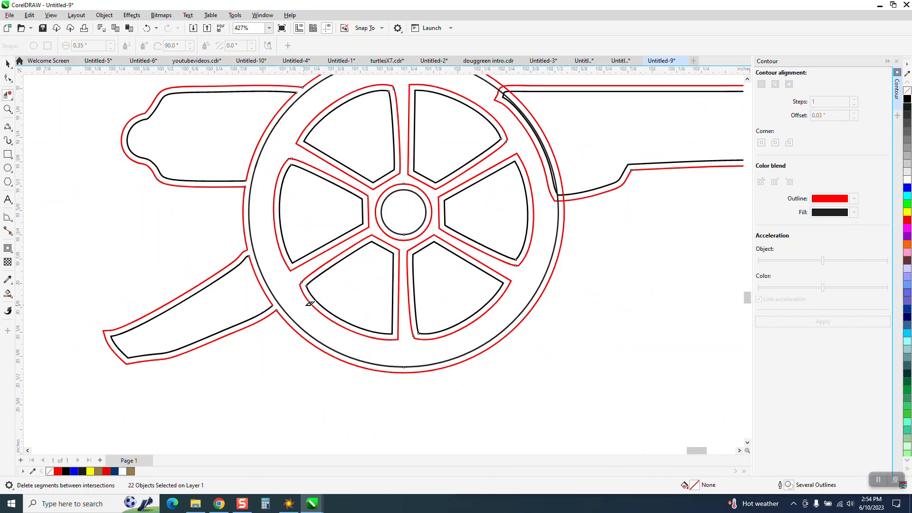
- Delete the overlapping virtual segments where the front barrel section and its contour cross the wheel rim
{"action": "left_click", "coordinate": [8, 109]}
{"action": "left_click_drag", "start_coordinate": [517, 141], "coordinate": [588, 213]}
{"action": "left_click", "coordinate": [7, 95]}
{"action": "left_click", "coordinate": [360, 308]}
{"action": "left_click", "coordinate": [366, 334]}
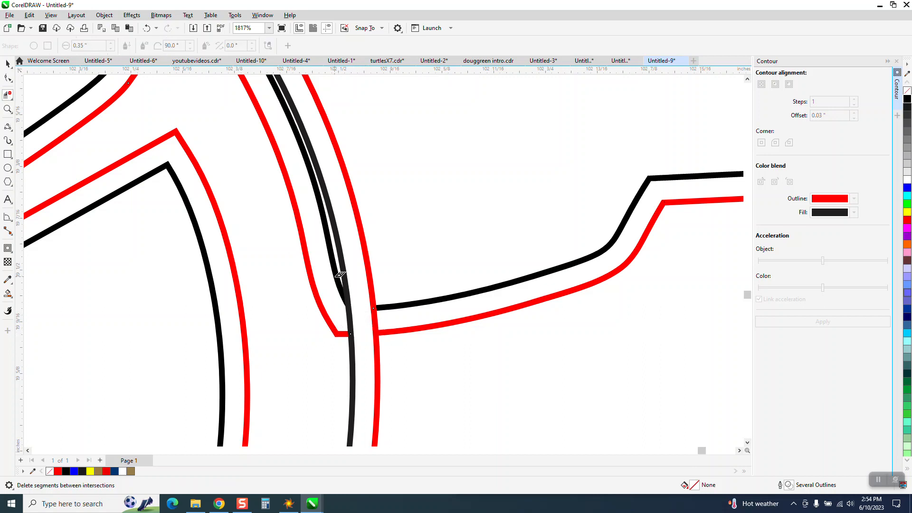
{"action": "left_click", "coordinate": [337, 270]}
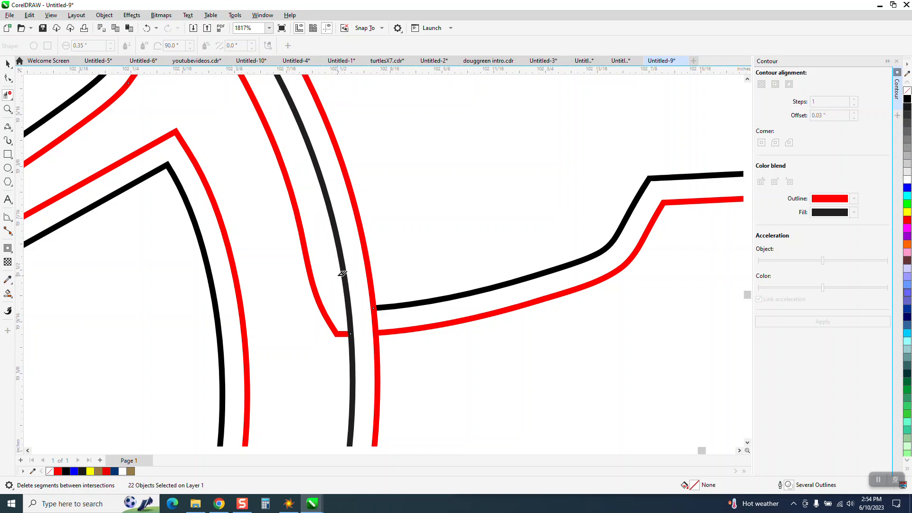
{"action": "left_click", "coordinate": [325, 304]}
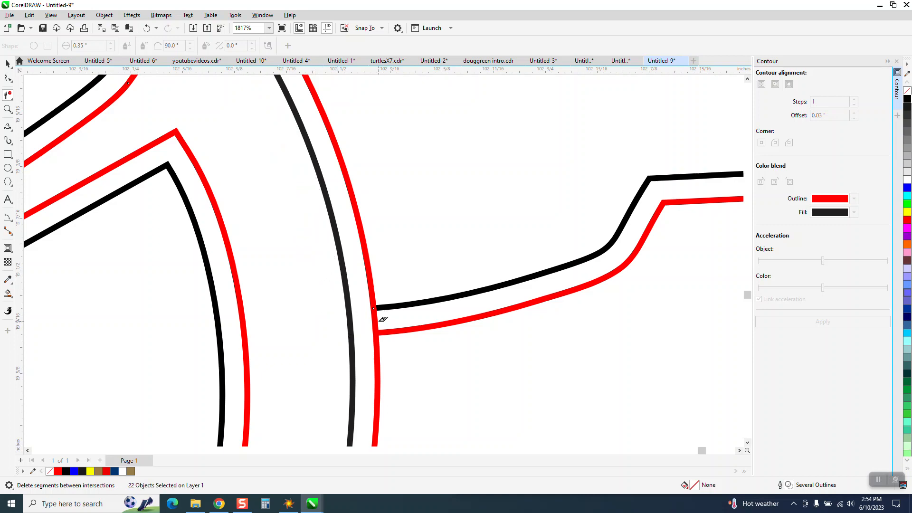
{"action": "scroll", "coordinate": [394, 335], "scroll_direction": "down", "scroll_amount": 2}
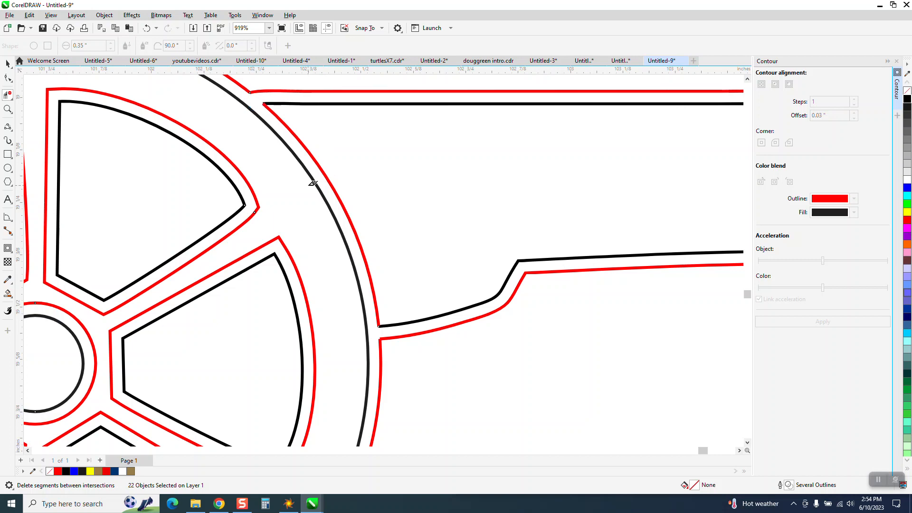
- Draw a yellow-filled rectangle about 4.03 by 2.14 inches around the cannon and place it behind the cannon outlines
{"action": "scroll", "coordinate": [318, 199], "scroll_direction": "down", "scroll_amount": 2}
{"action": "scroll", "coordinate": [435, 302], "scroll_direction": "down", "scroll_amount": 3}
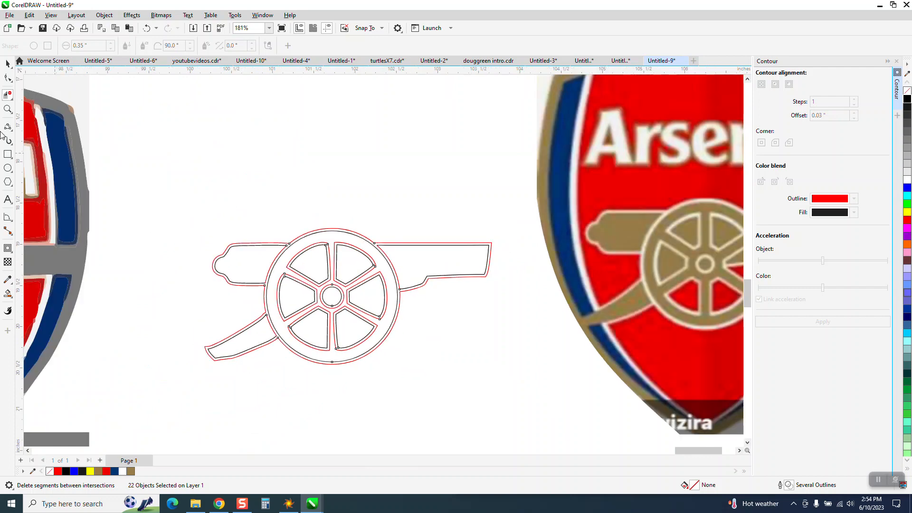
{"action": "left_click", "coordinate": [8, 64]}
{"action": "left_click", "coordinate": [8, 154]}
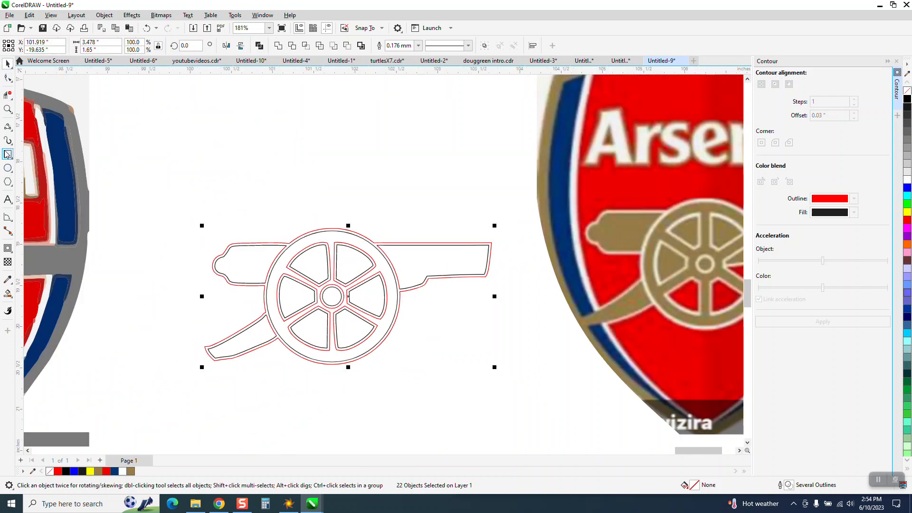
{"action": "left_click_drag", "start_coordinate": [170, 206], "coordinate": [501, 380]}
{"action": "left_click", "coordinate": [907, 212]}
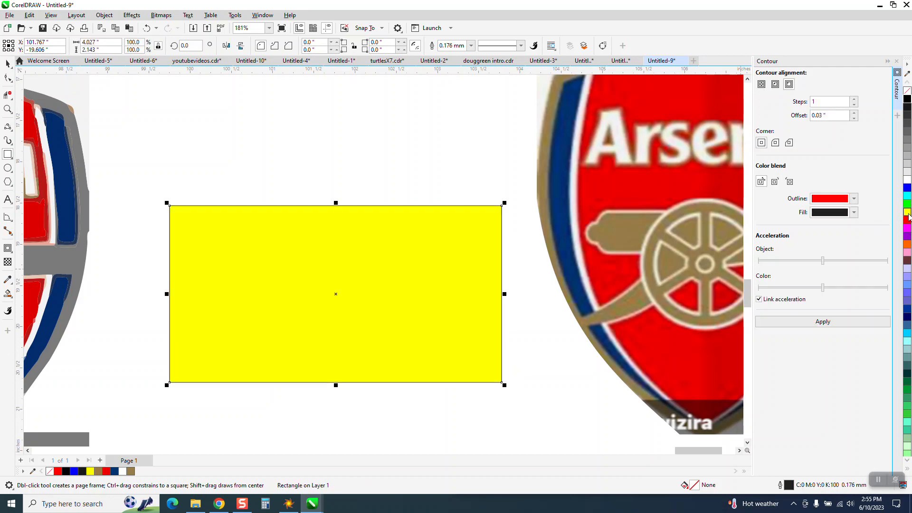
{"action": "left_click", "coordinate": [104, 15]}
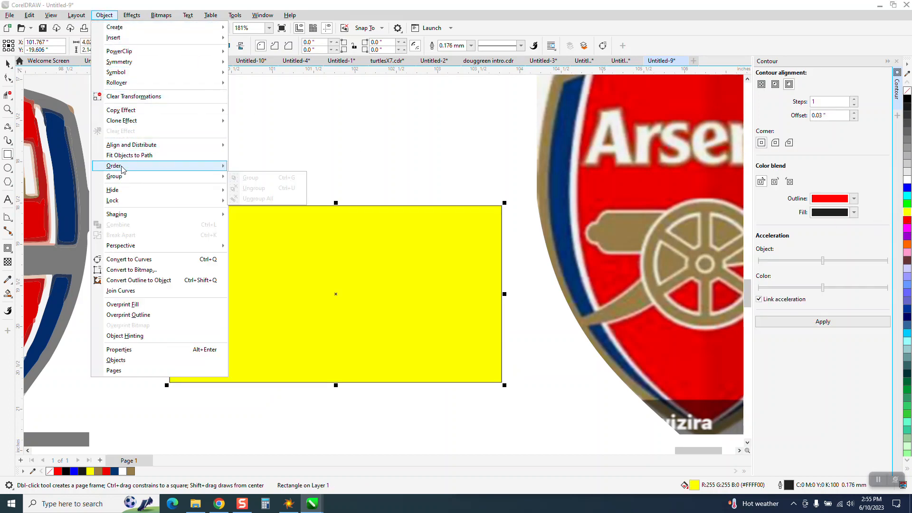
{"action": "mouse_move", "coordinate": [187, 169]}
{"action": "left_click", "coordinate": [257, 178]}
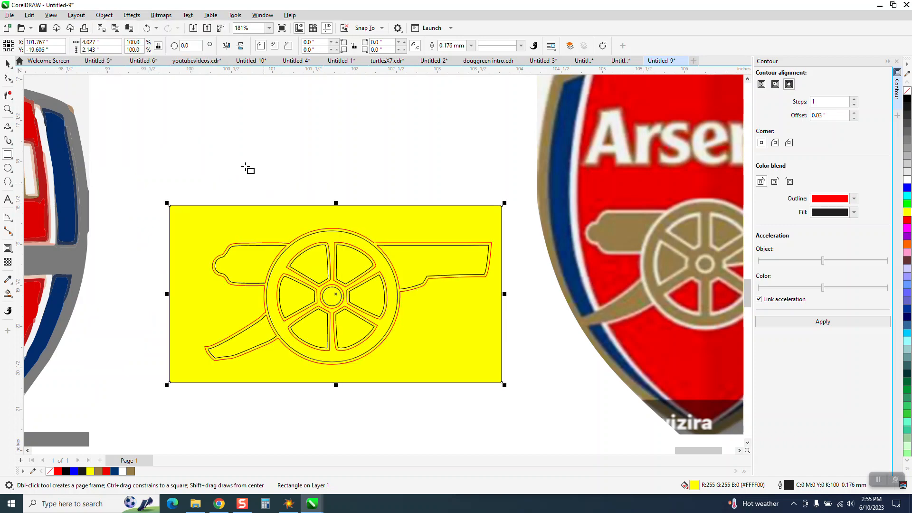
- Smart-fill both barrel sections, the trail leg, the hub and the spoked wheel with brown #967C48 sampled from the reference crest's cannon
{"action": "left_click", "coordinate": [8, 293]}
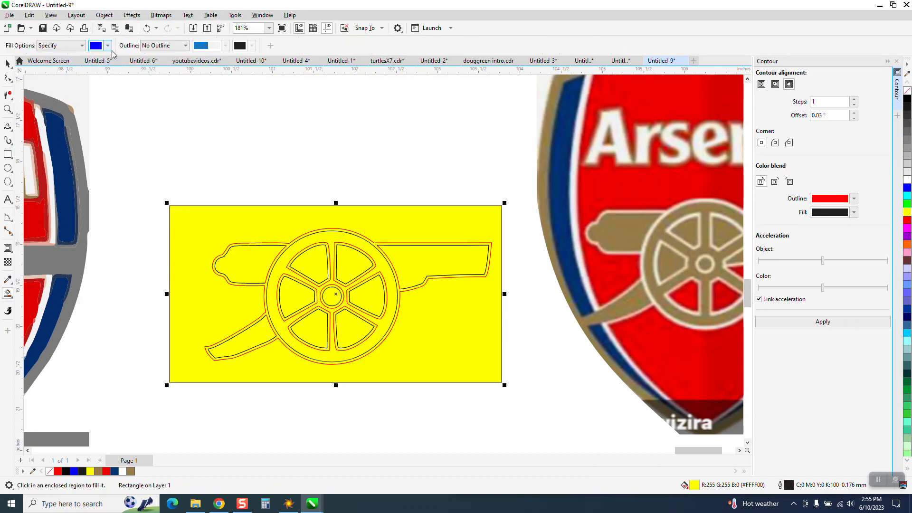
{"action": "left_click", "coordinate": [108, 46]}
{"action": "left_click", "coordinate": [188, 201]}
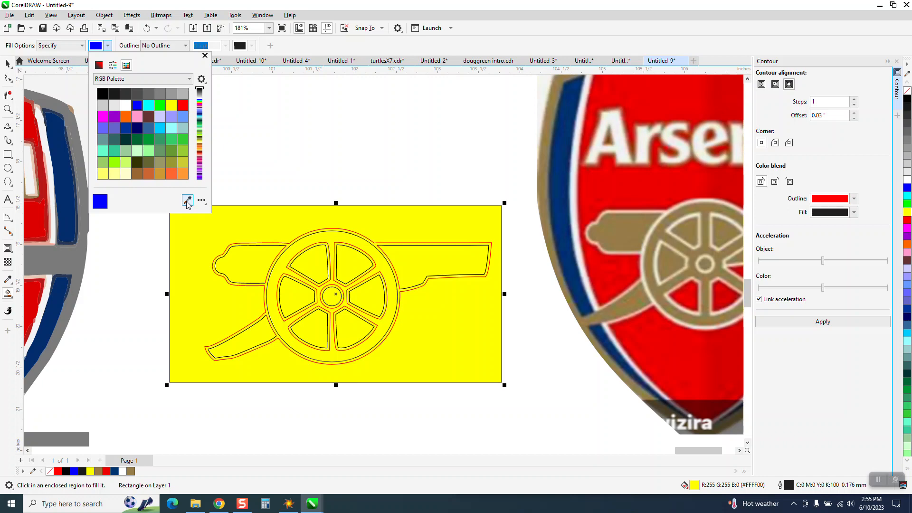
{"action": "left_click", "coordinate": [624, 219]}
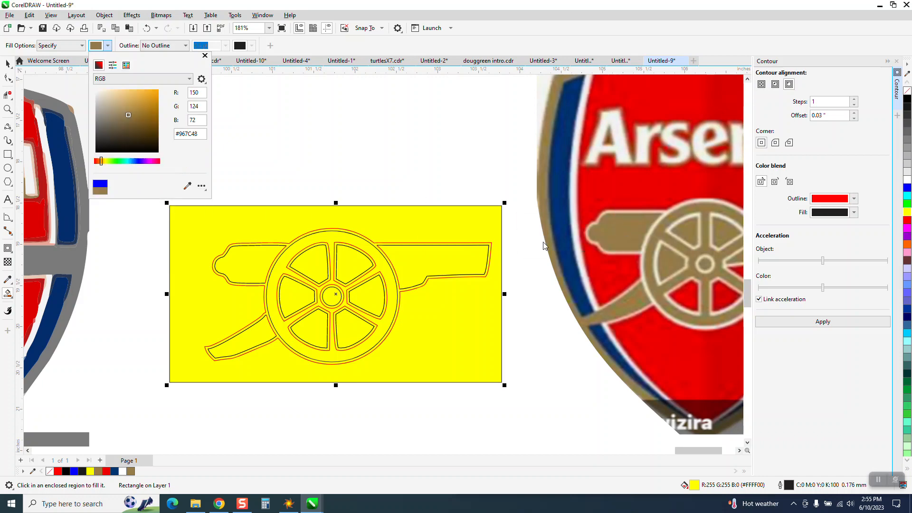
{"action": "left_click", "coordinate": [437, 257]}
{"action": "left_click", "coordinate": [240, 259]}
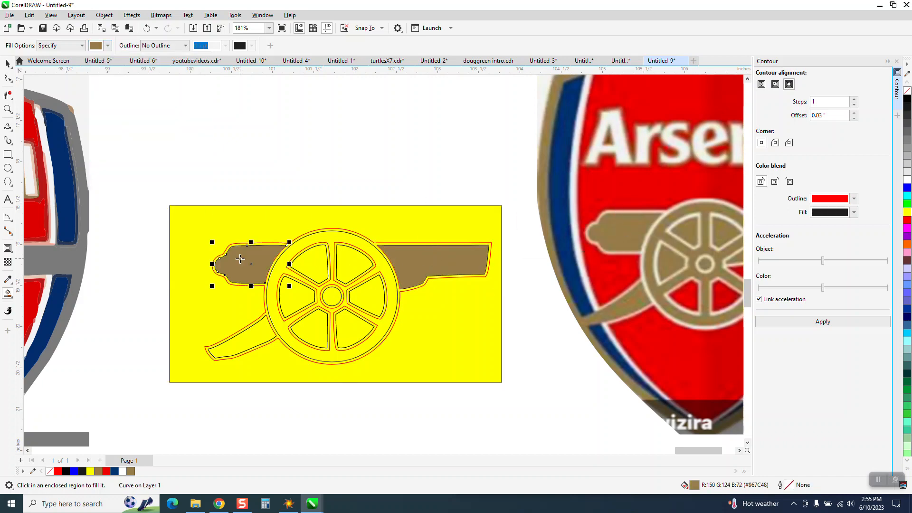
{"action": "left_click", "coordinate": [258, 332]}
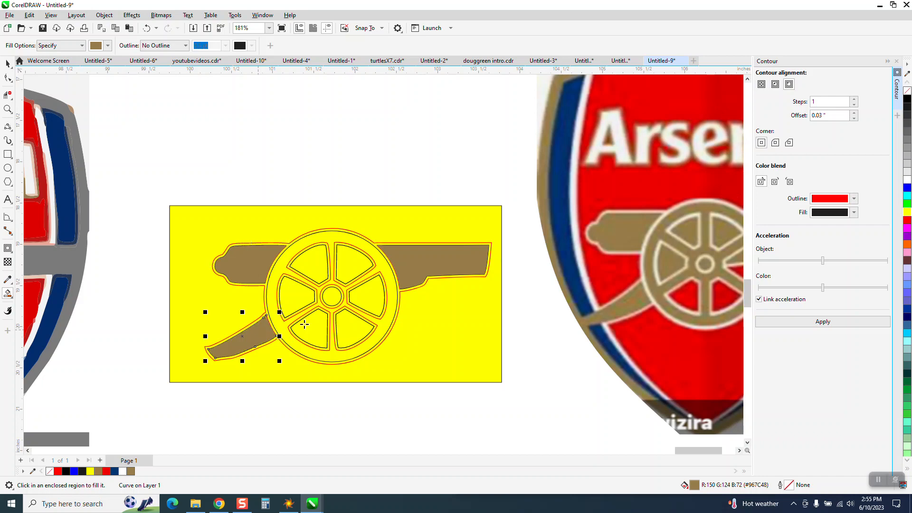
{"action": "left_click", "coordinate": [332, 299]}
{"action": "left_click", "coordinate": [331, 238]}
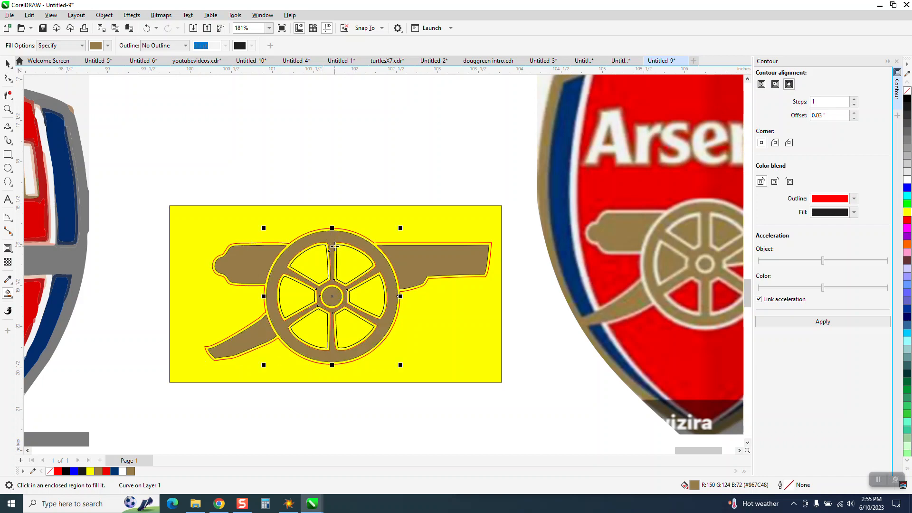
{"action": "left_click", "coordinate": [8, 63]}
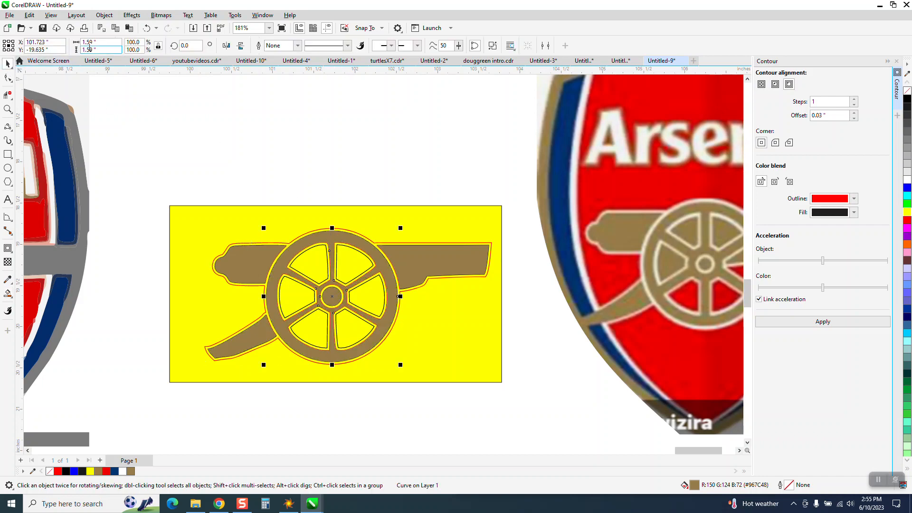
- Set the Smart Fill colour to white and fill the contour band around the cannon's outer silhouette
{"action": "left_click", "coordinate": [8, 296]}
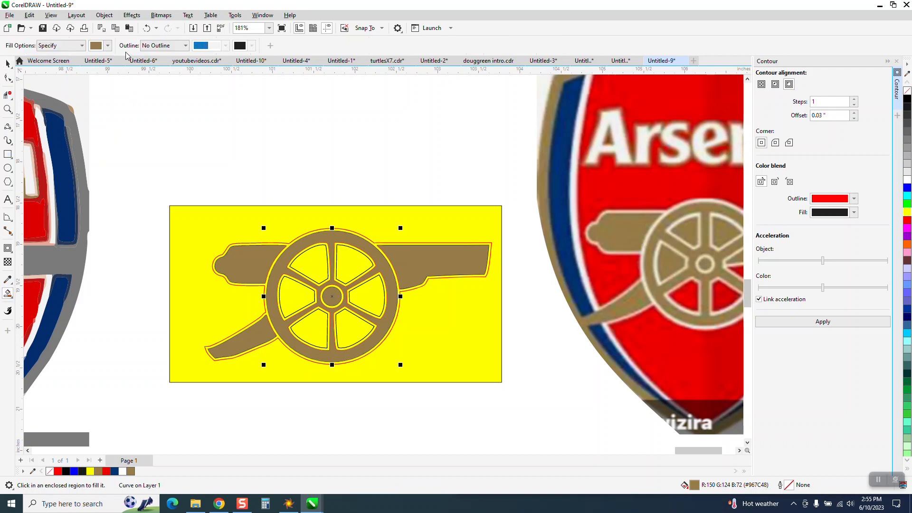
{"action": "left_click", "coordinate": [108, 46]}
{"action": "left_click", "coordinate": [126, 66]}
{"action": "left_click", "coordinate": [126, 105]}
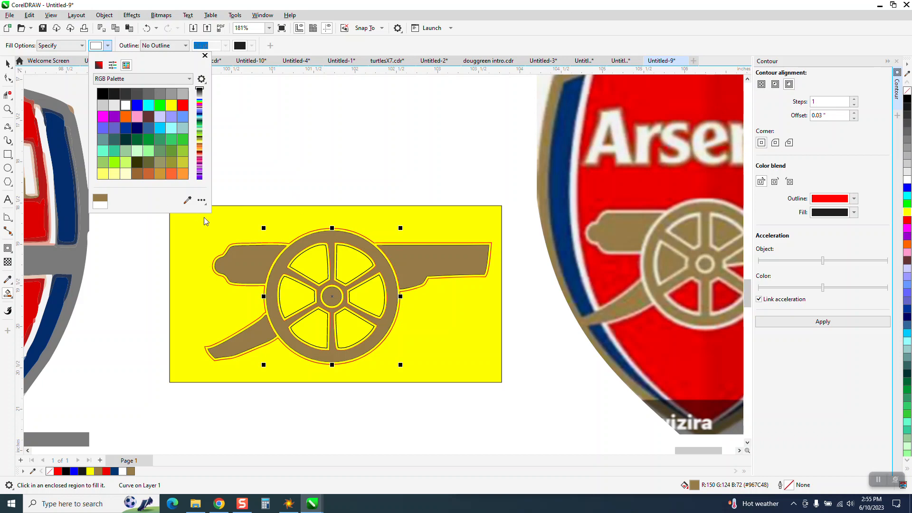
{"action": "left_click", "coordinate": [7, 108]}
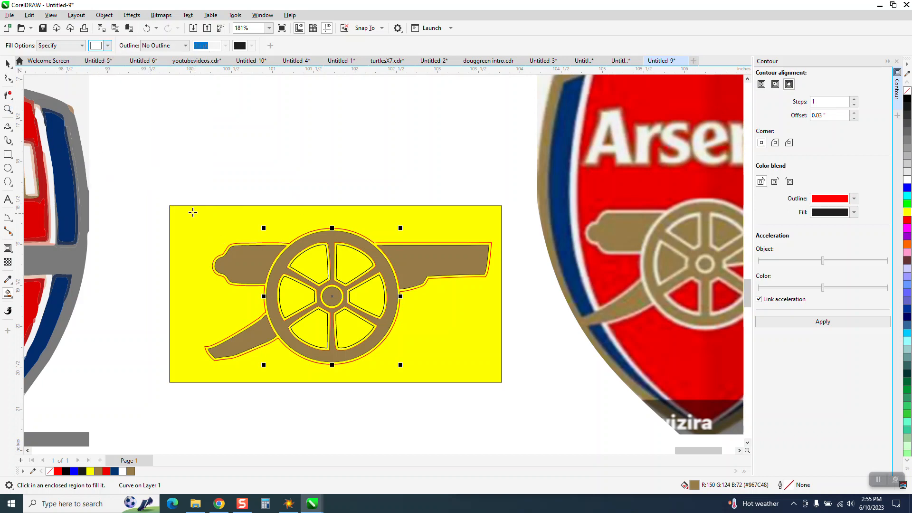
{"action": "left_click", "coordinate": [7, 109]}
{"action": "left_click_drag", "start_coordinate": [203, 228], "coordinate": [540, 368]}
{"action": "left_click", "coordinate": [8, 294]}
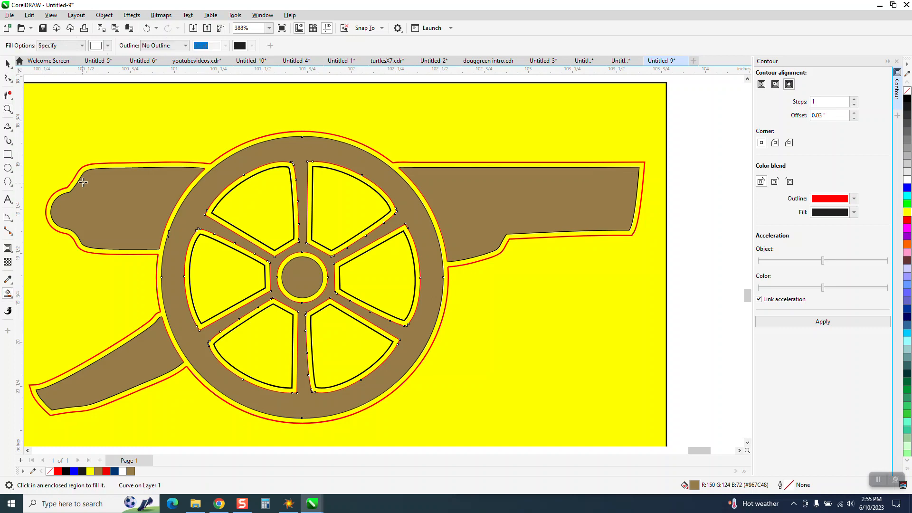
{"action": "left_click", "coordinate": [88, 168]}
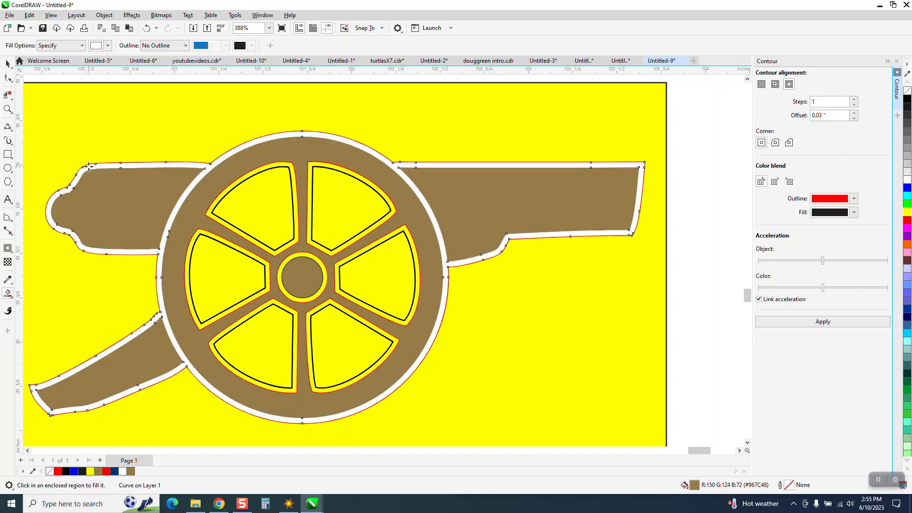
- Smart-fill the contour bands of all six wheel openings and the ring around the hub with white
{"action": "left_click", "coordinate": [309, 174]}
{"action": "left_click", "coordinate": [293, 169]}
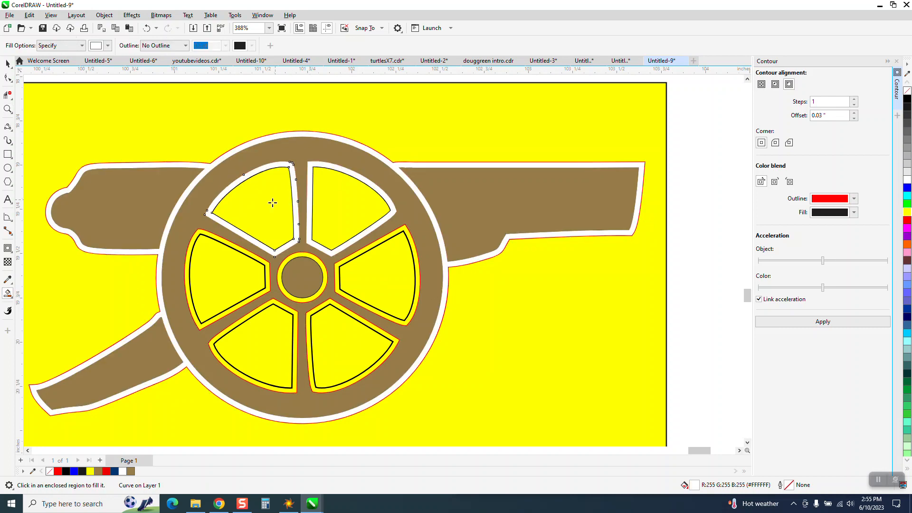
{"action": "left_click", "coordinate": [249, 255]}
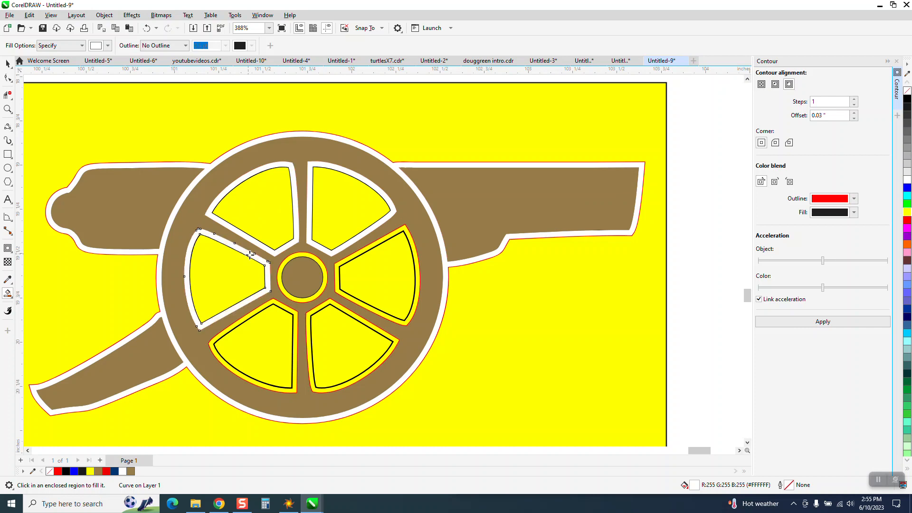
{"action": "left_click", "coordinate": [287, 308]}
{"action": "left_click", "coordinate": [319, 291]}
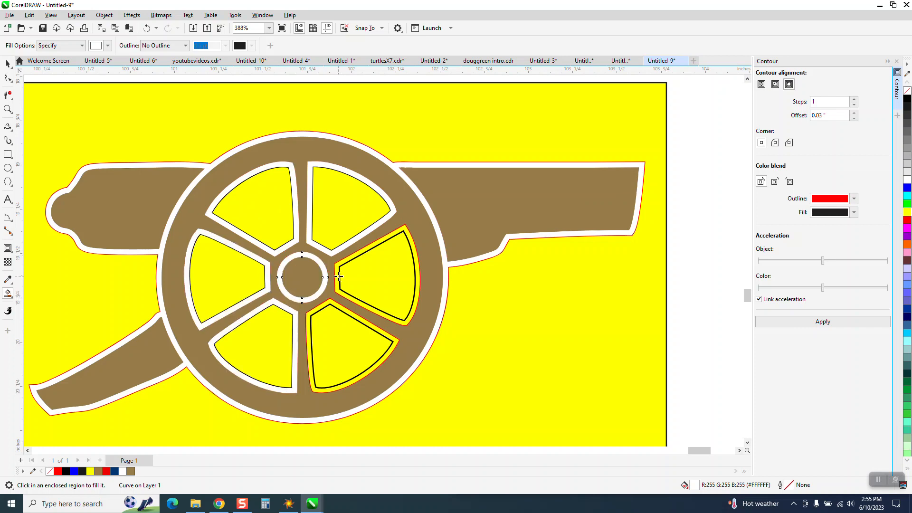
{"action": "left_click", "coordinate": [339, 277]}
{"action": "left_click", "coordinate": [348, 313]}
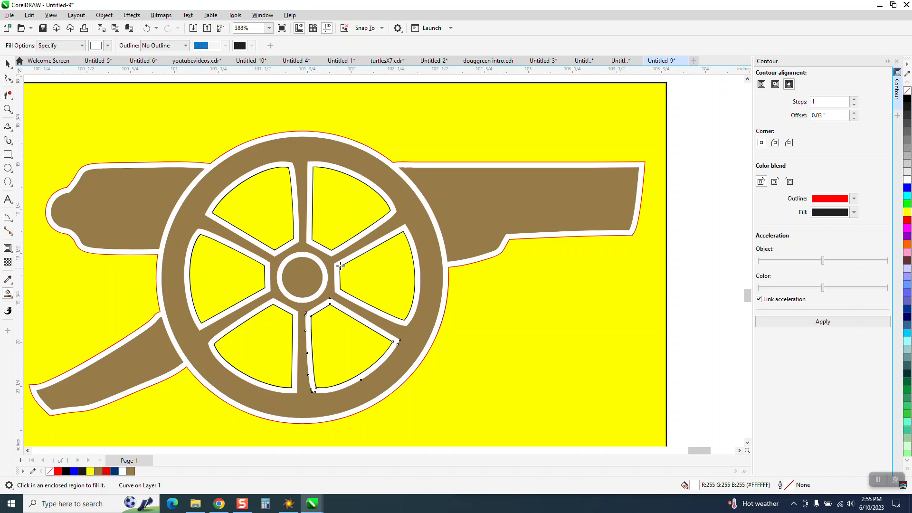
- Select all the cannon pieces inside the yellow rectangle and remove their outlines
{"action": "scroll", "coordinate": [371, 252], "scroll_direction": "down", "scroll_amount": 3}
{"action": "left_click", "coordinate": [8, 64]}
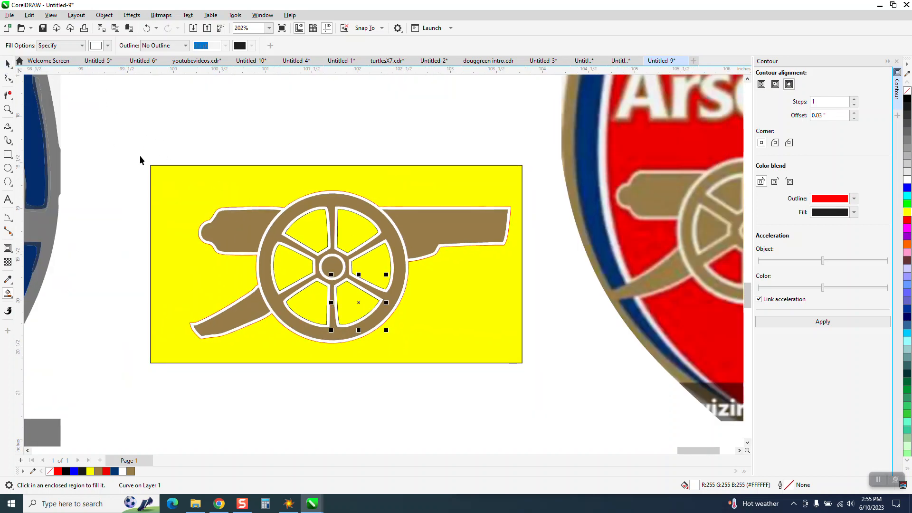
{"action": "left_click_drag", "start_coordinate": [164, 143], "coordinate": [518, 374]}
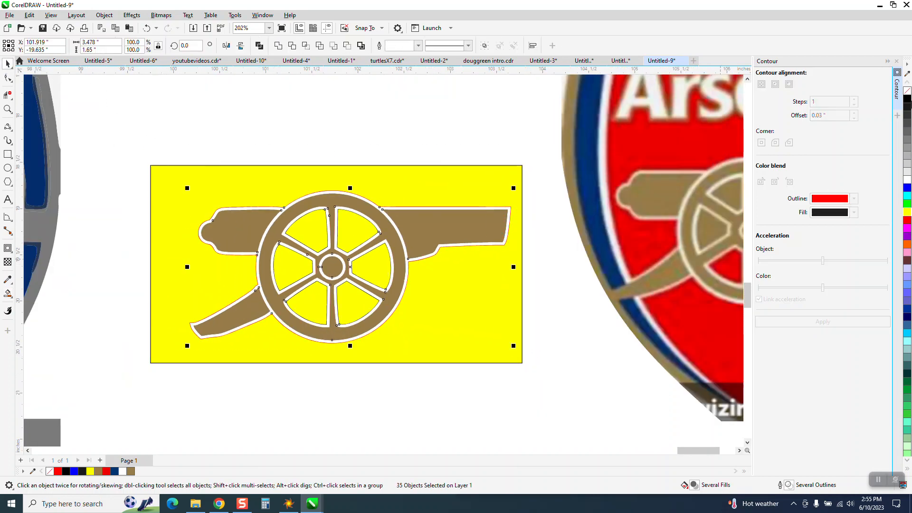
{"action": "right_click", "coordinate": [907, 91]}
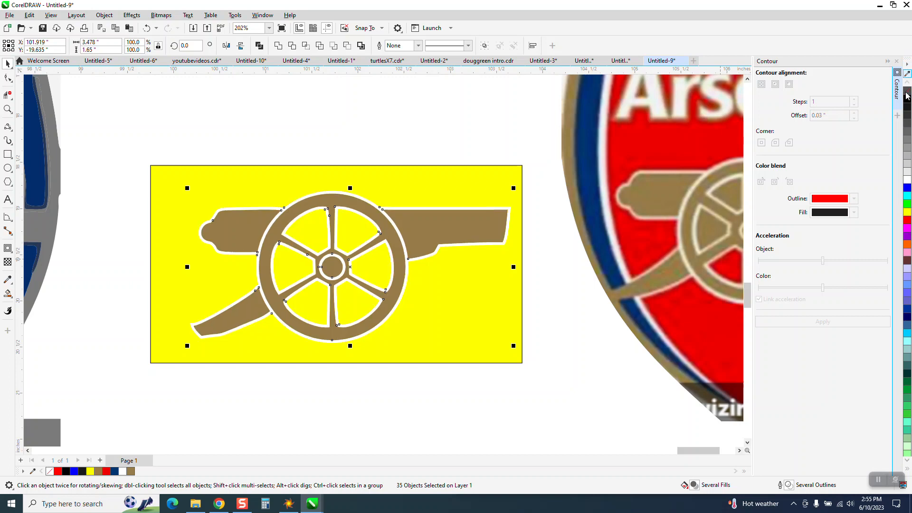
- Sample the cannon's brown #967C48 and smart-fill the wheel's upper-right, upper-left and left openings with it
{"action": "scroll", "coordinate": [240, 136], "scroll_direction": "down", "scroll_amount": 1}
{"action": "scroll", "coordinate": [240, 135], "scroll_direction": "down", "scroll_amount": 1}
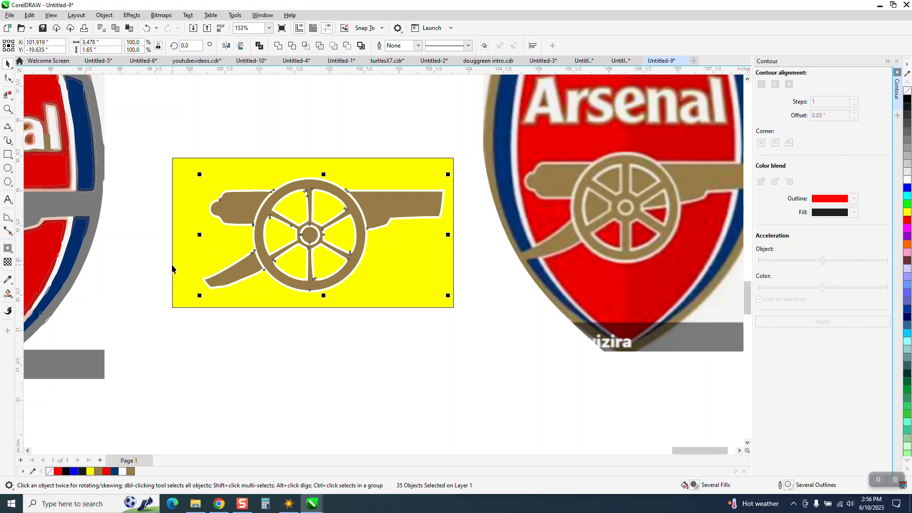
{"action": "left_click", "coordinate": [7, 293]}
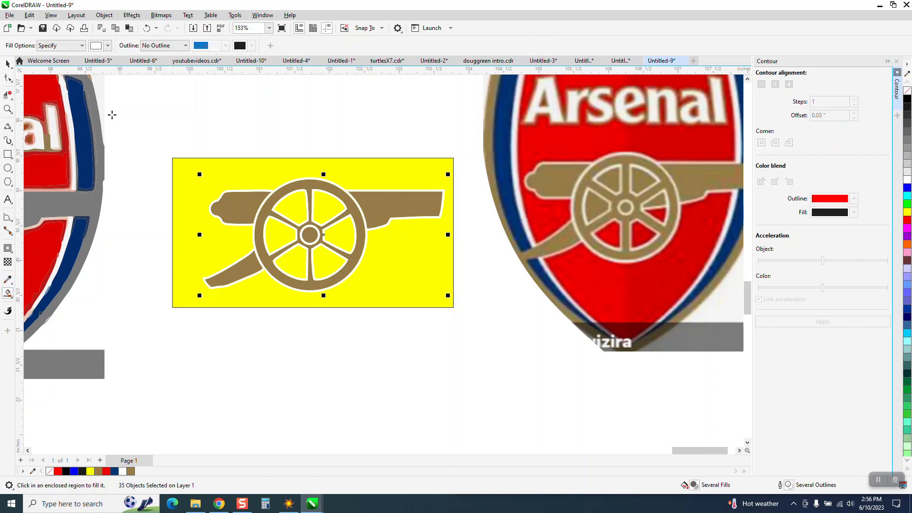
{"action": "left_click", "coordinate": [107, 46]}
{"action": "left_click", "coordinate": [187, 200]}
{"action": "left_click", "coordinate": [371, 209]}
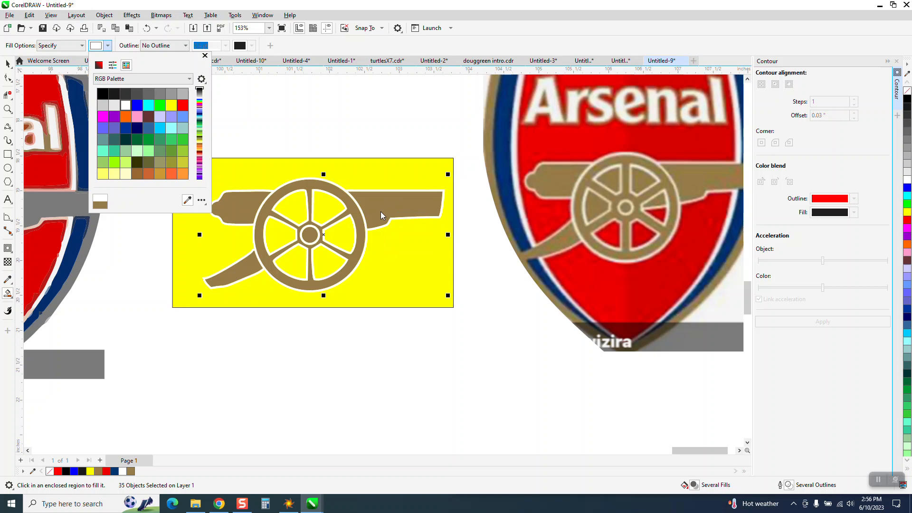
{"action": "left_click", "coordinate": [322, 207]}
{"action": "left_click", "coordinate": [284, 203]}
{"action": "left_click", "coordinate": [276, 232]}
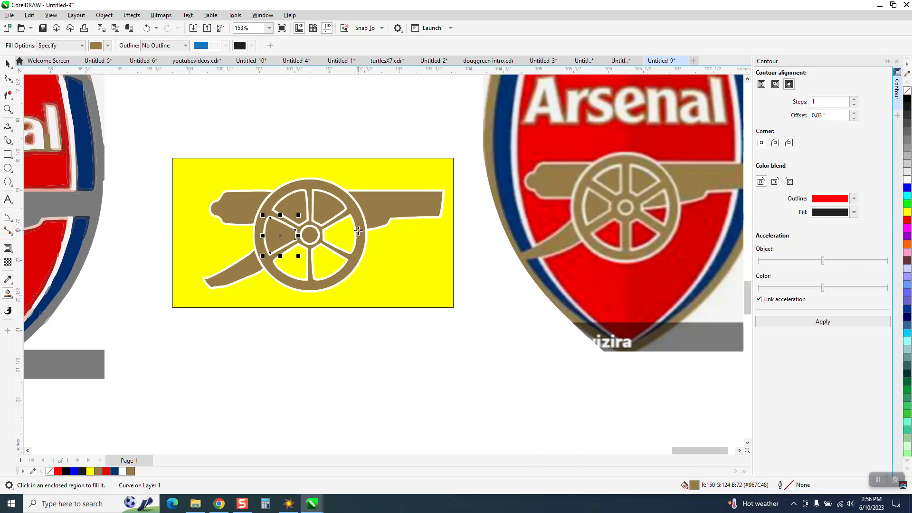
- Delete the yellow background rectangle behind the cannon
{"action": "scroll", "coordinate": [378, 228], "scroll_direction": "down", "scroll_amount": 1}
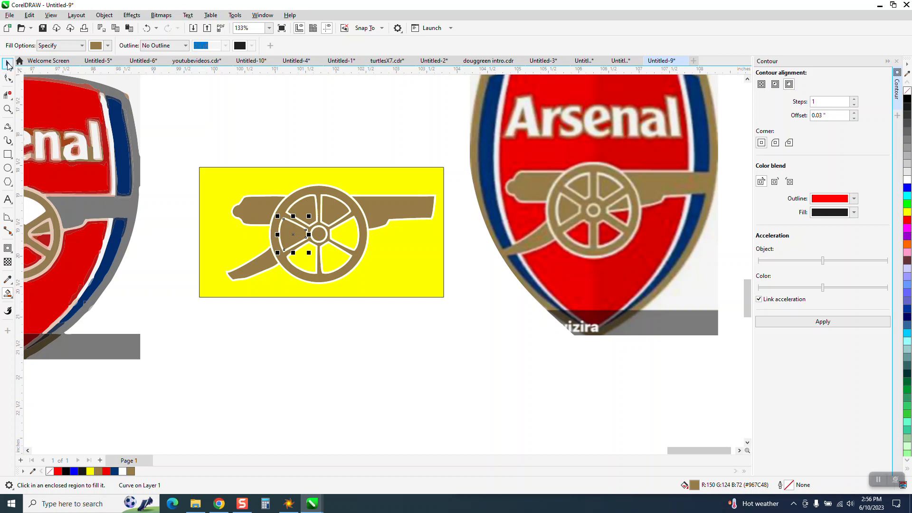
{"action": "left_click", "coordinate": [8, 65]}
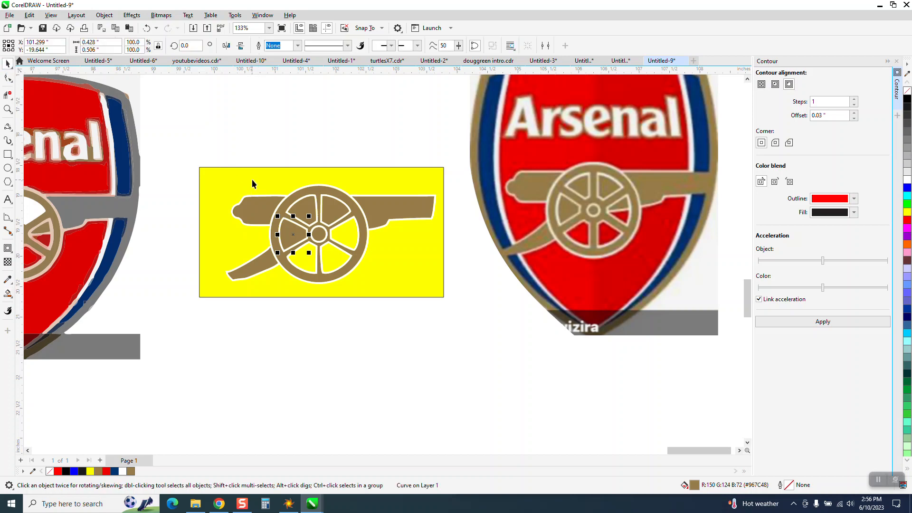
{"action": "left_click", "coordinate": [252, 178]}
{"action": "key", "text": "Delete"}
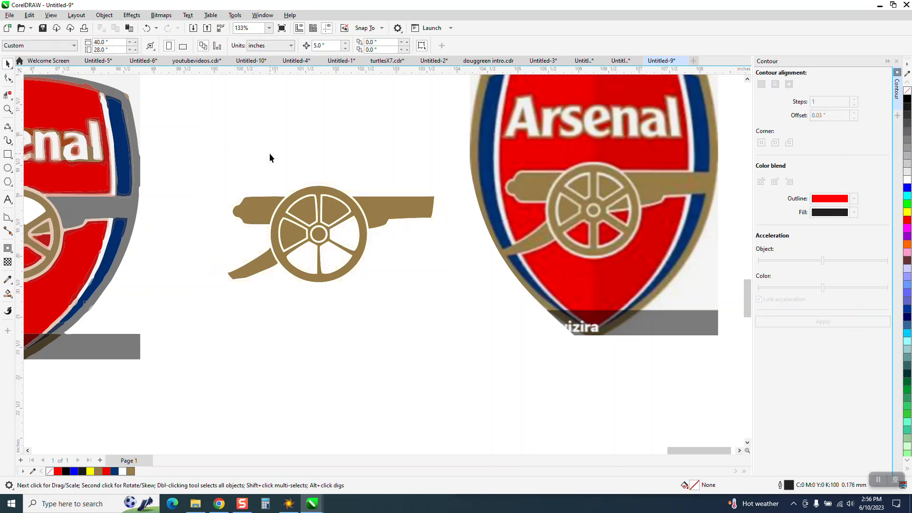
- Select all the pieces of the rebuilt cannon and group them into one object
{"action": "left_click_drag", "start_coordinate": [206, 143], "coordinate": [481, 316]}
{"action": "key", "text": "ctrl+g"}
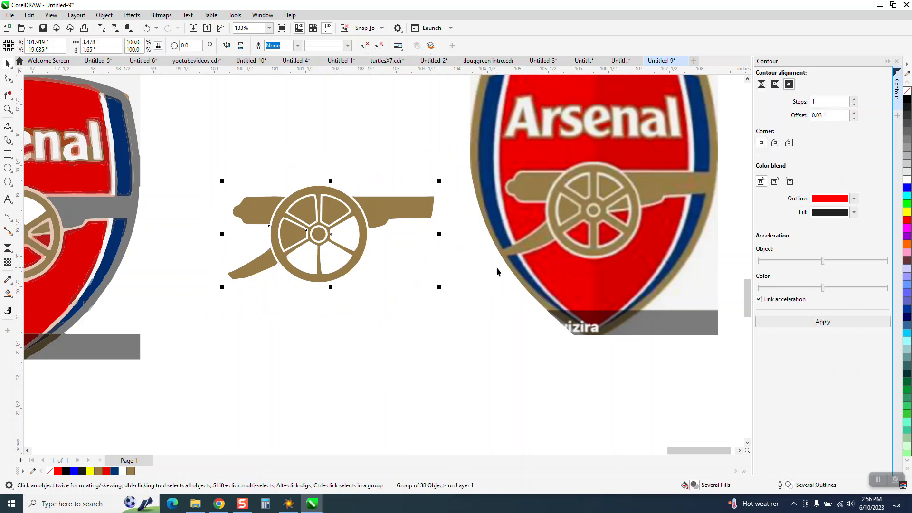
{"action": "scroll", "coordinate": [494, 268], "scroll_direction": "down", "scroll_amount": 1}
{"action": "scroll", "coordinate": [468, 281], "scroll_direction": "down", "scroll_amount": 1}
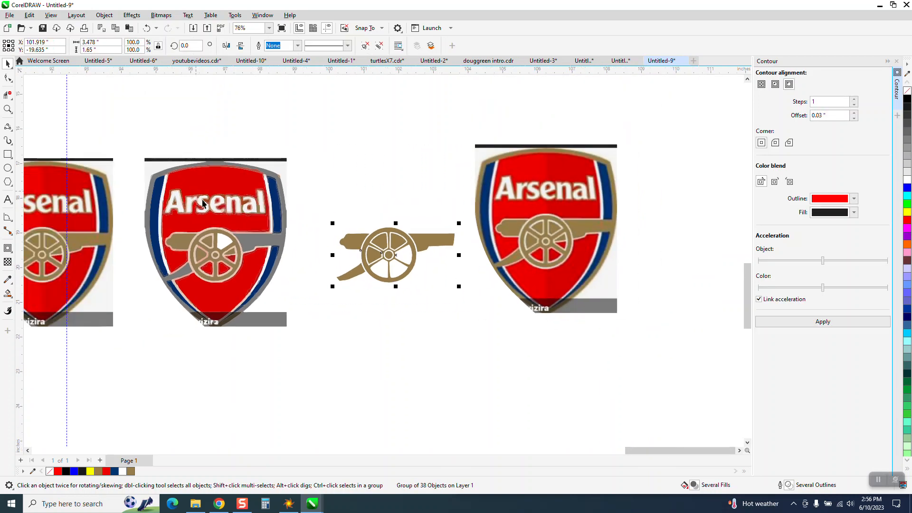